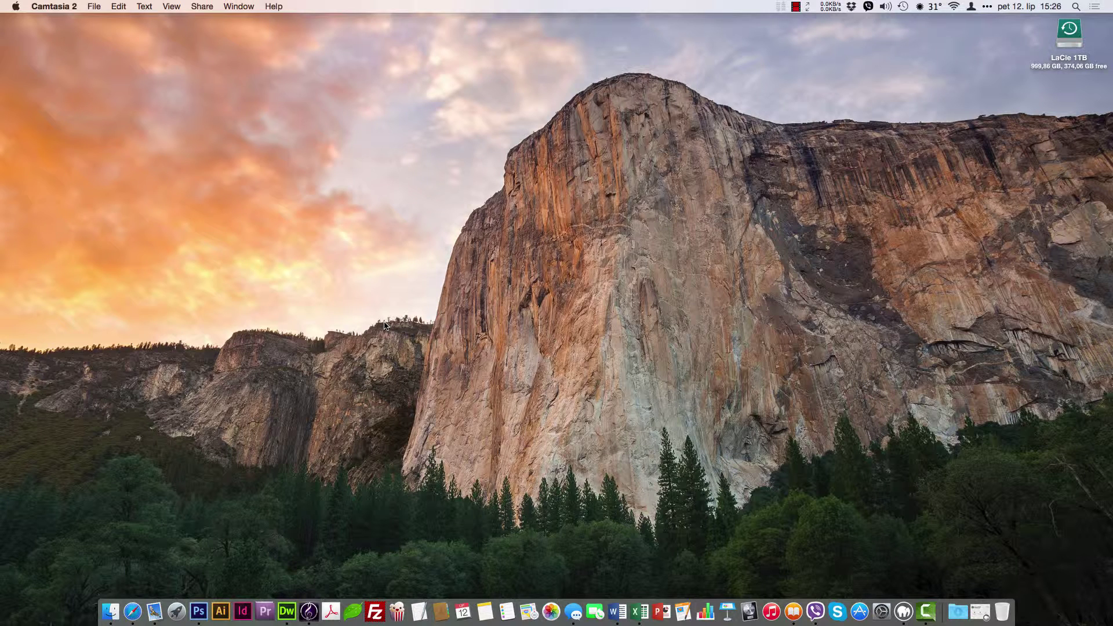
# Step: Switch to Safari, load localhost:8888 and open the joomla site from the index listing
pyautogui.click(133, 611)
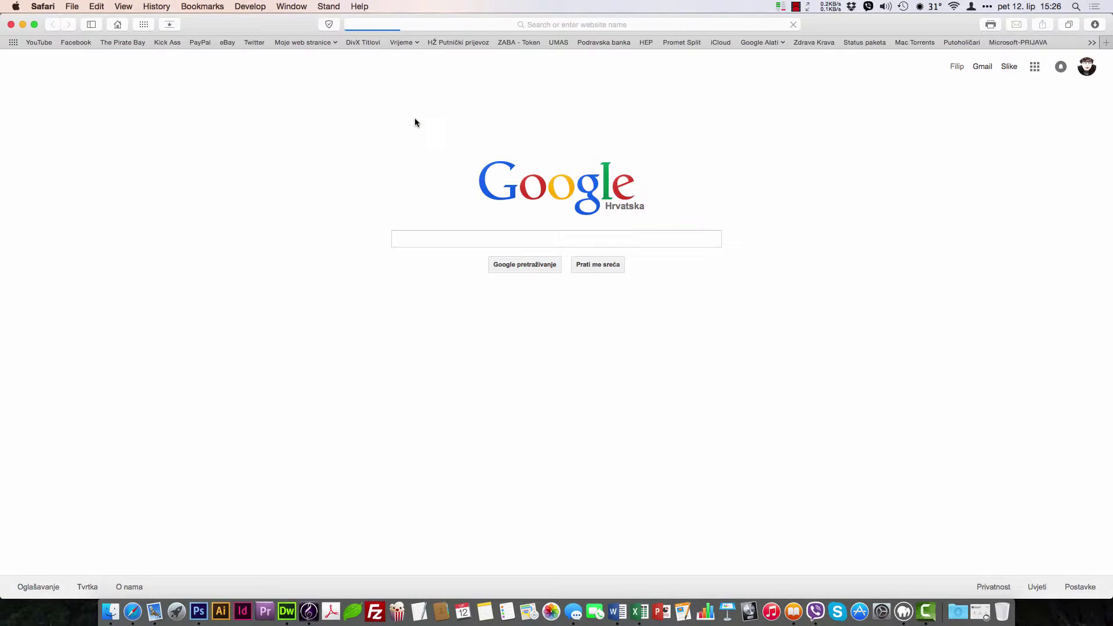
pyautogui.click(520, 25)
pyautogui.write('local')
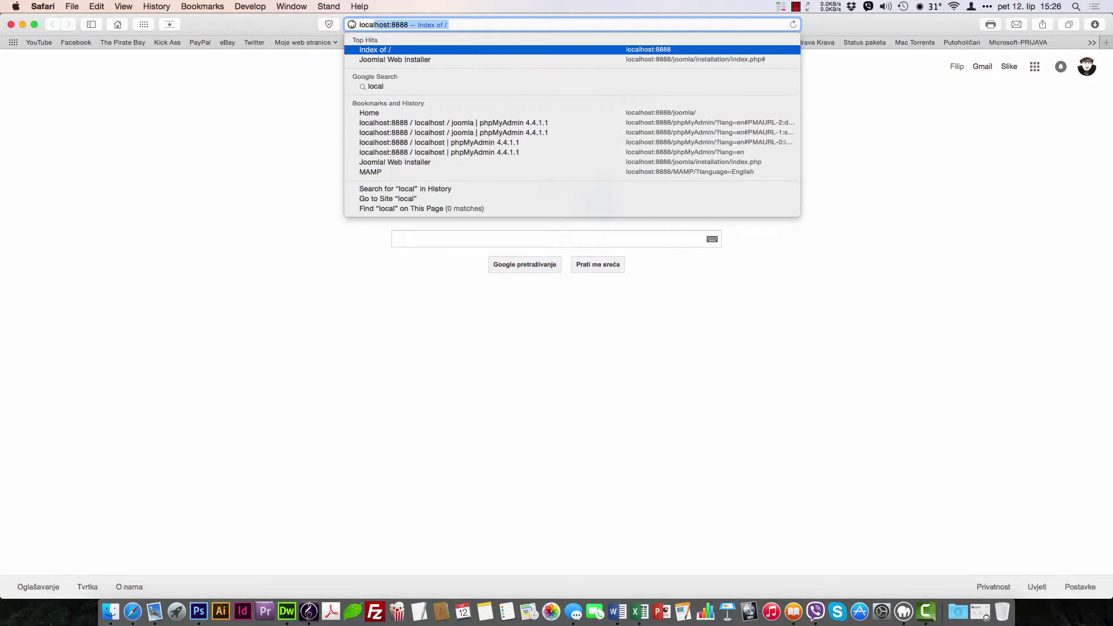
pyautogui.press('Return')
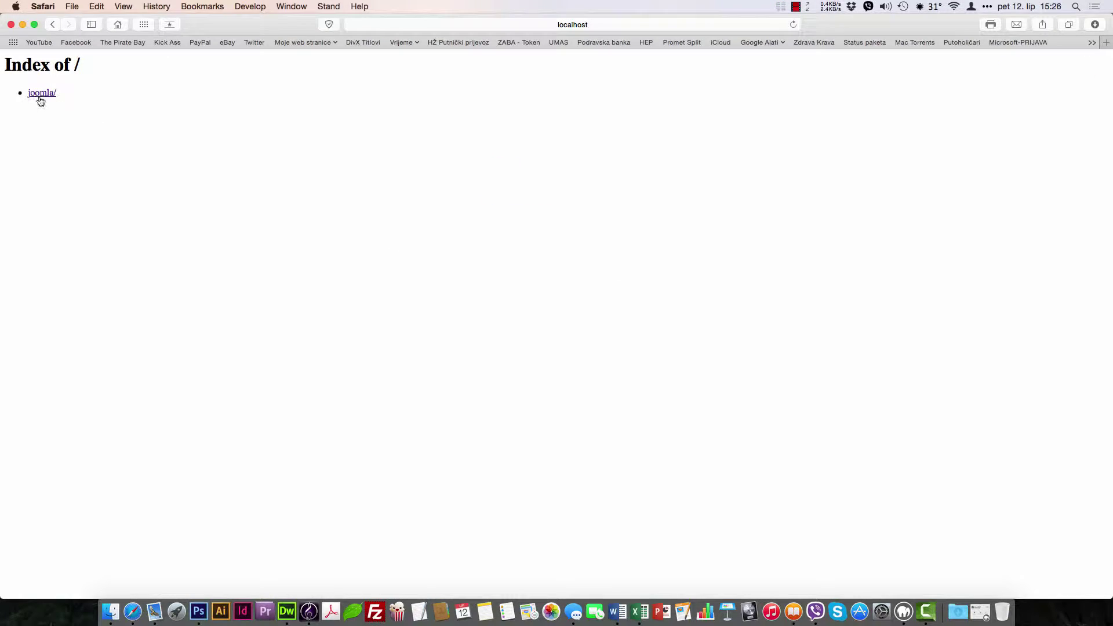
pyautogui.click(40, 97)
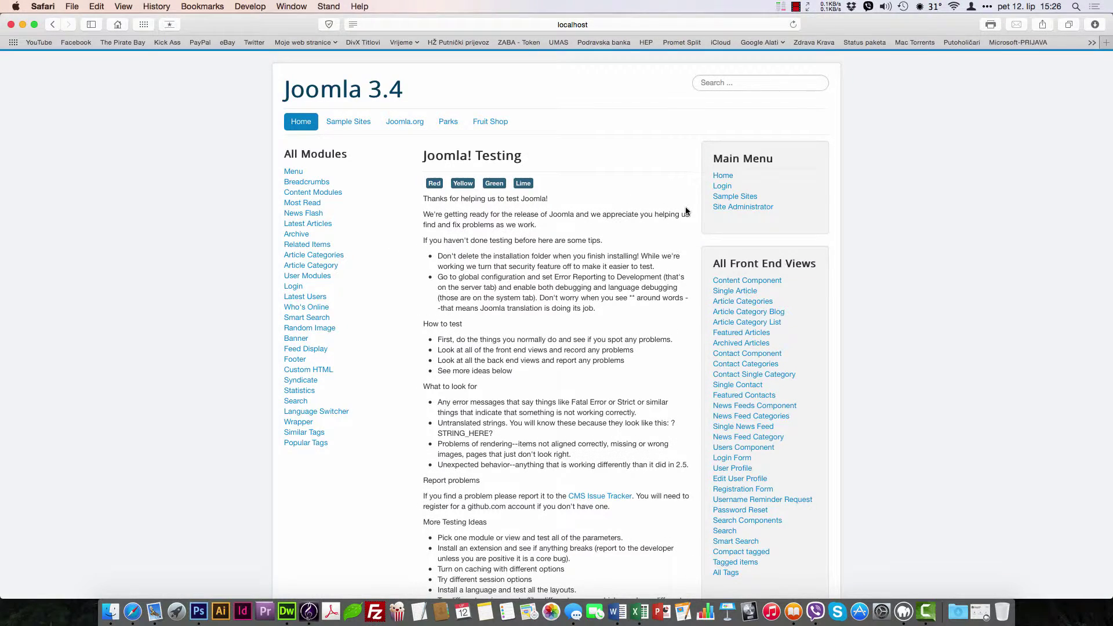
# Step: Look over the whole Joomla home page, from the header to the login form
pyautogui.scroll(-10, 683, 213)
pyautogui.scroll(10, 682, 217)
pyautogui.scroll(-8, 583, 203)
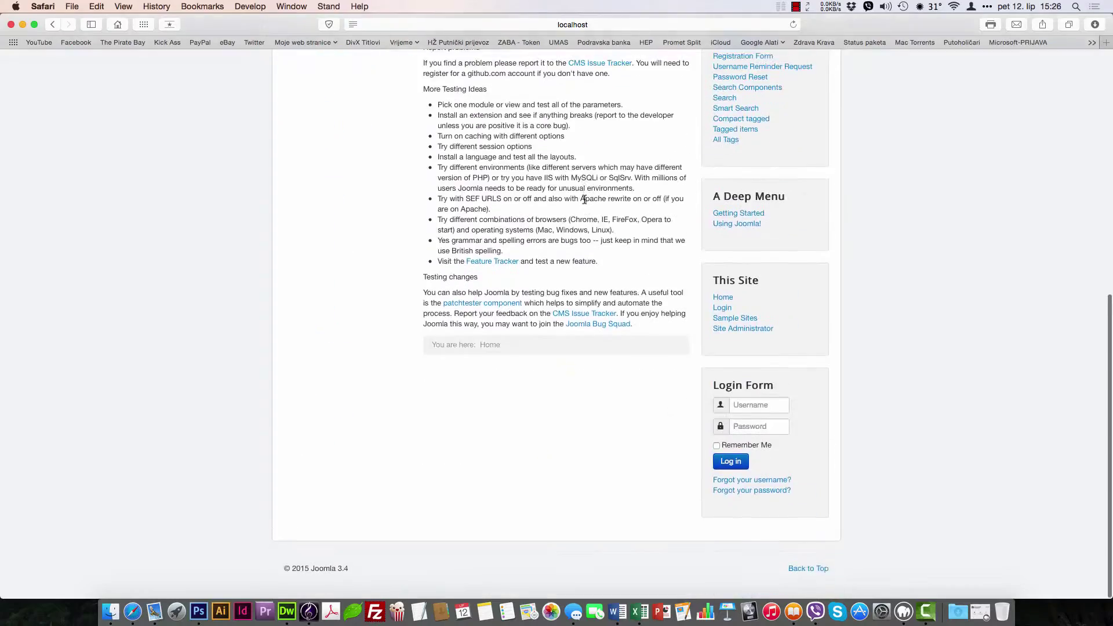
pyautogui.scroll(10, 584, 198)
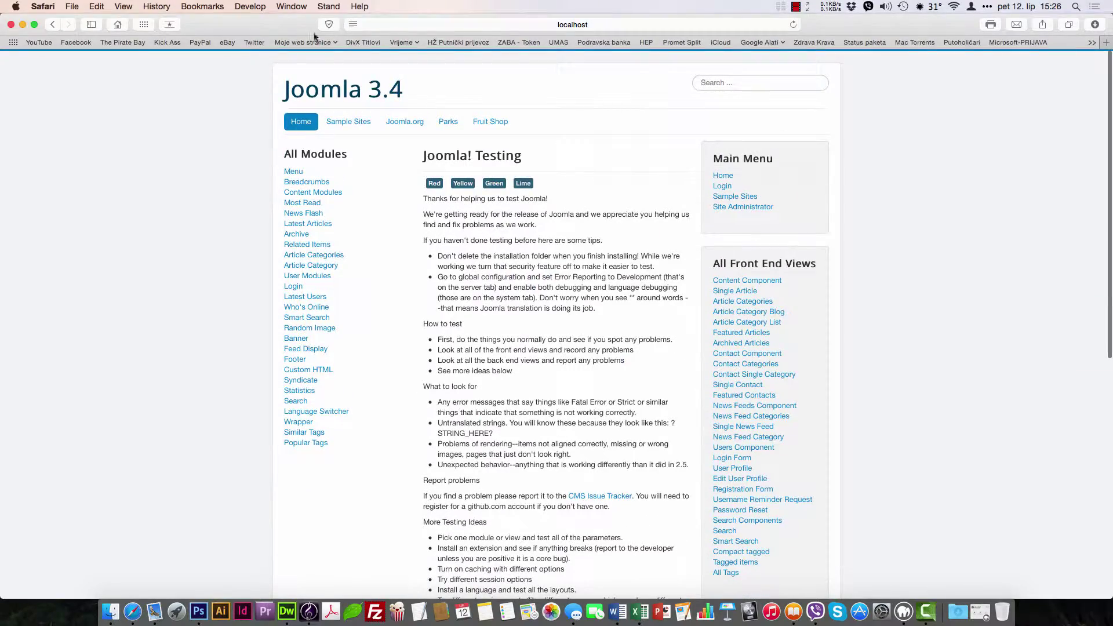
pyautogui.scroll(-10, 428, 163)
pyautogui.scroll(10, 348, 174)
# Step: View the Fruit Shop page and the Custom HTML module page, and close the browser window
pyautogui.click(490, 121)
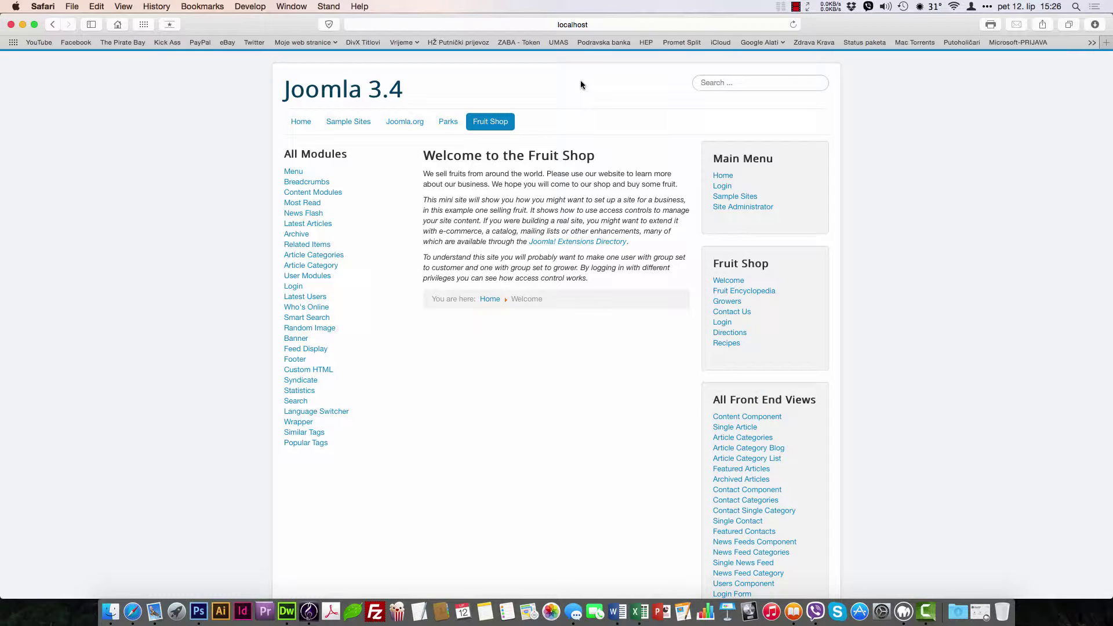
pyautogui.click(308, 370)
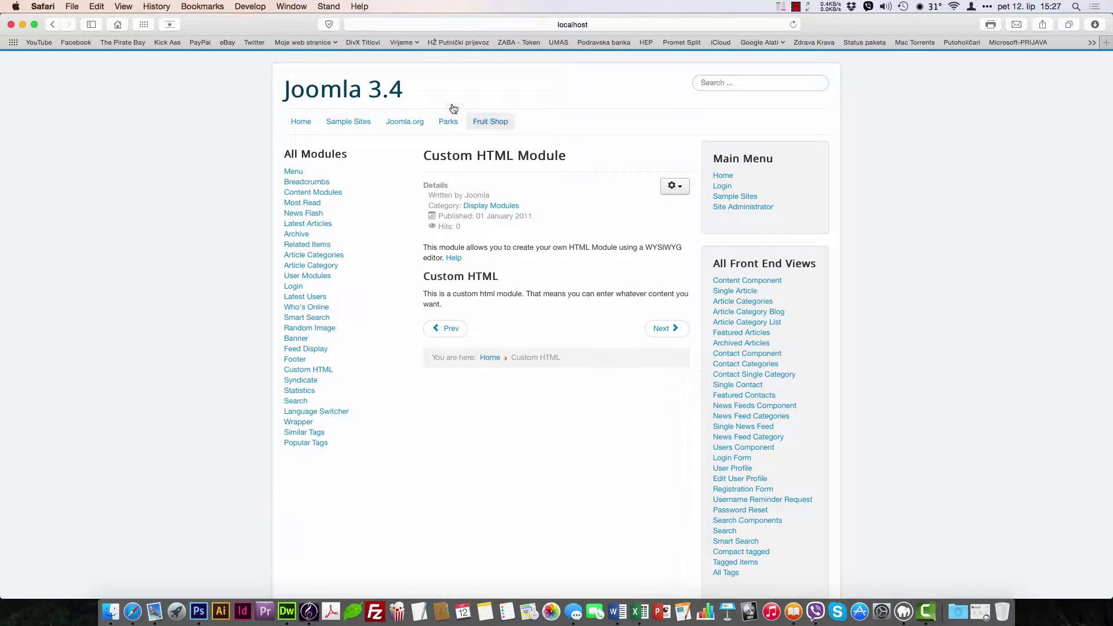
pyautogui.scroll(-5, 323, 249)
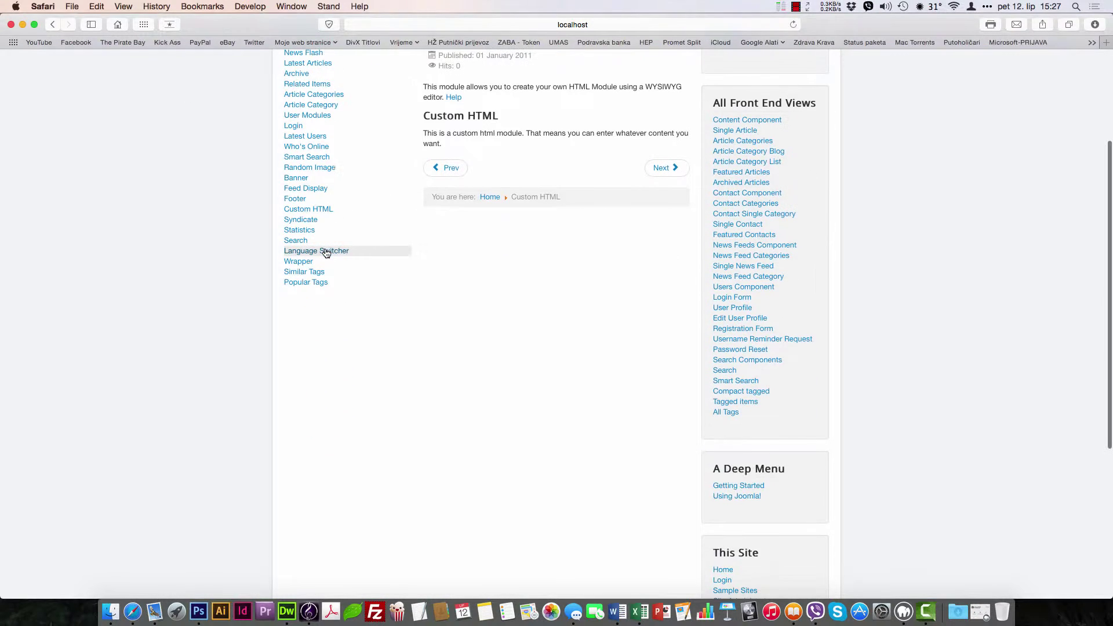
pyautogui.scroll(3, 326, 252)
pyautogui.scroll(2, 326, 251)
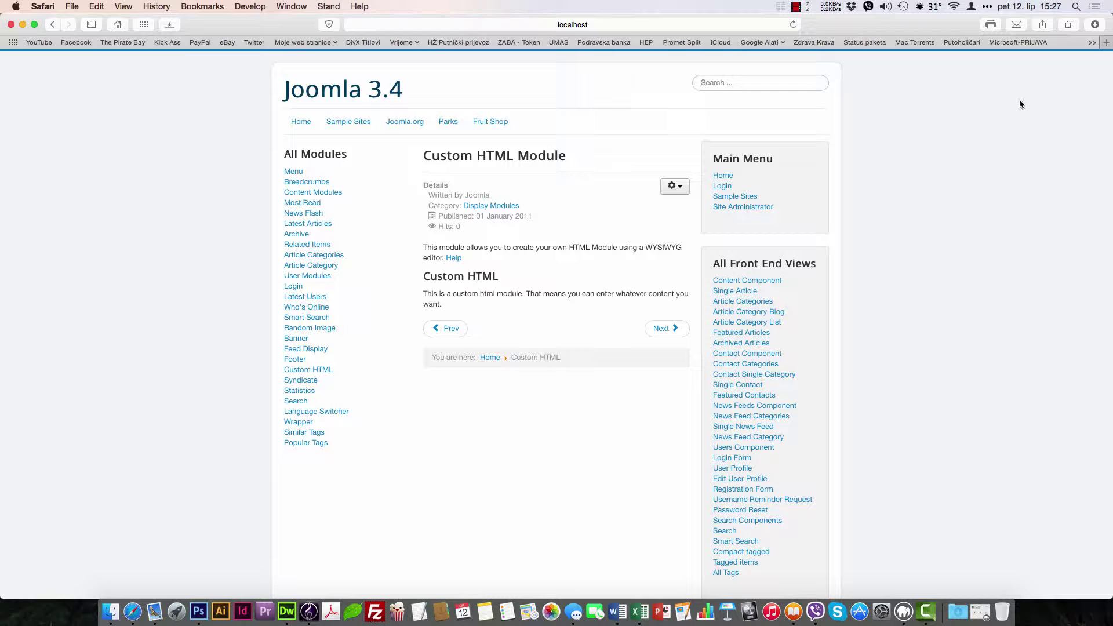
pyautogui.scroll(-10, 1019, 104)
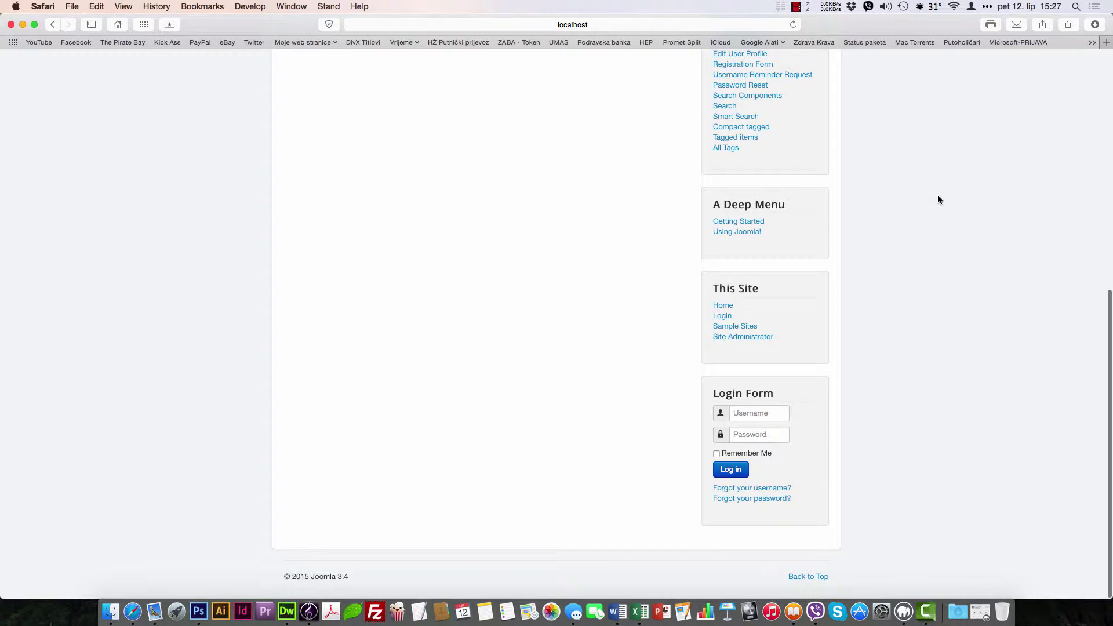
pyautogui.scroll(10, 937, 195)
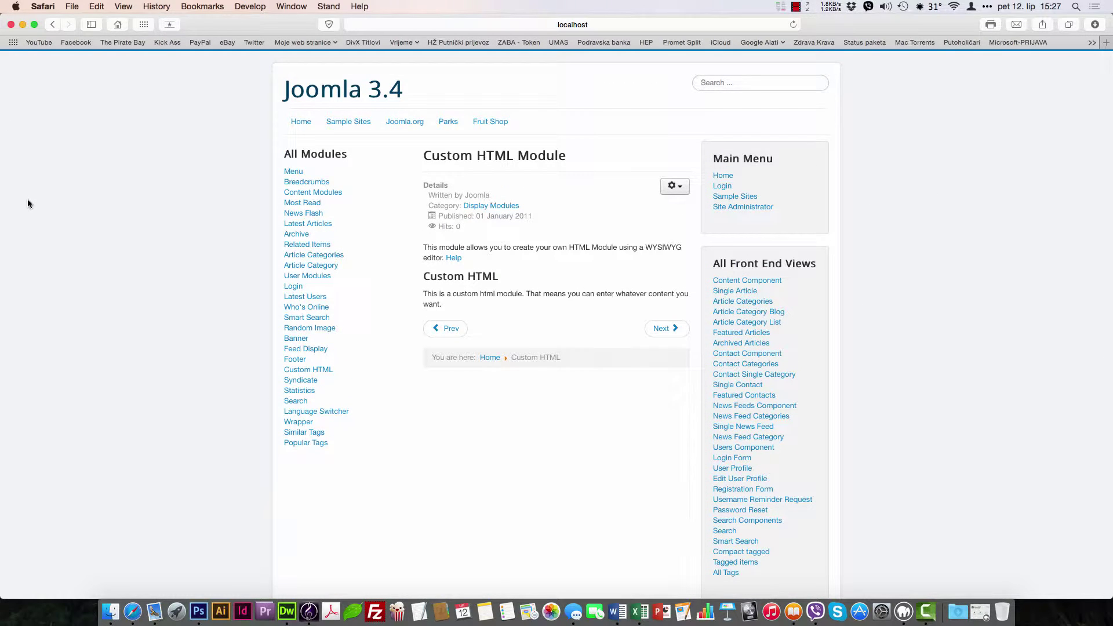
pyautogui.click(10, 25)
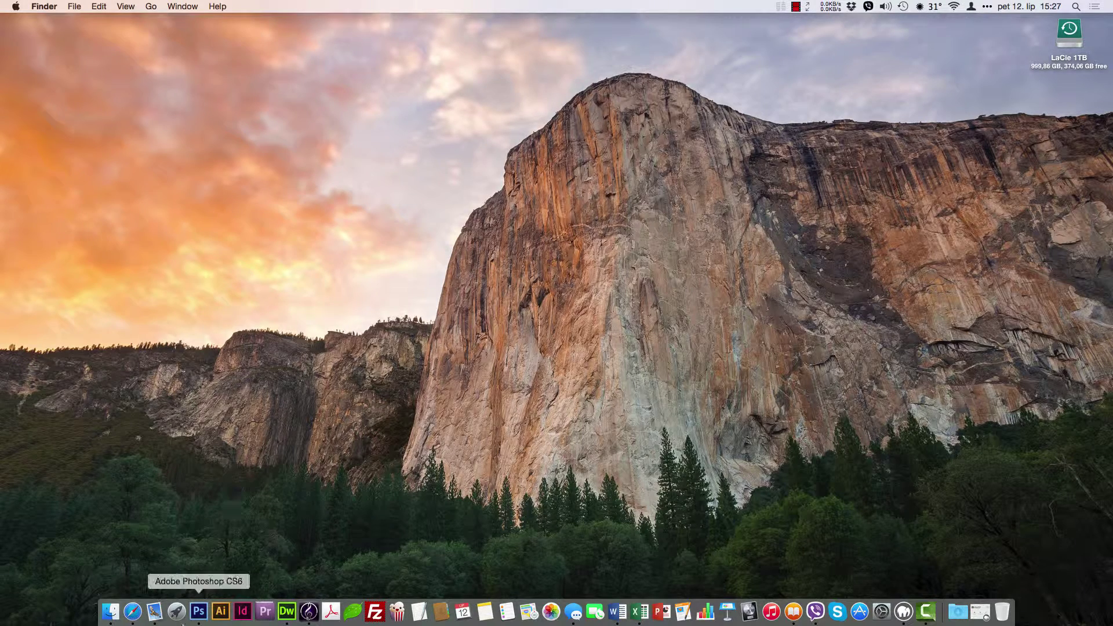
# Step: Switch to Dreamweaver and create a new site with the site name Joomla-PROBA
pyautogui.click(291, 609)
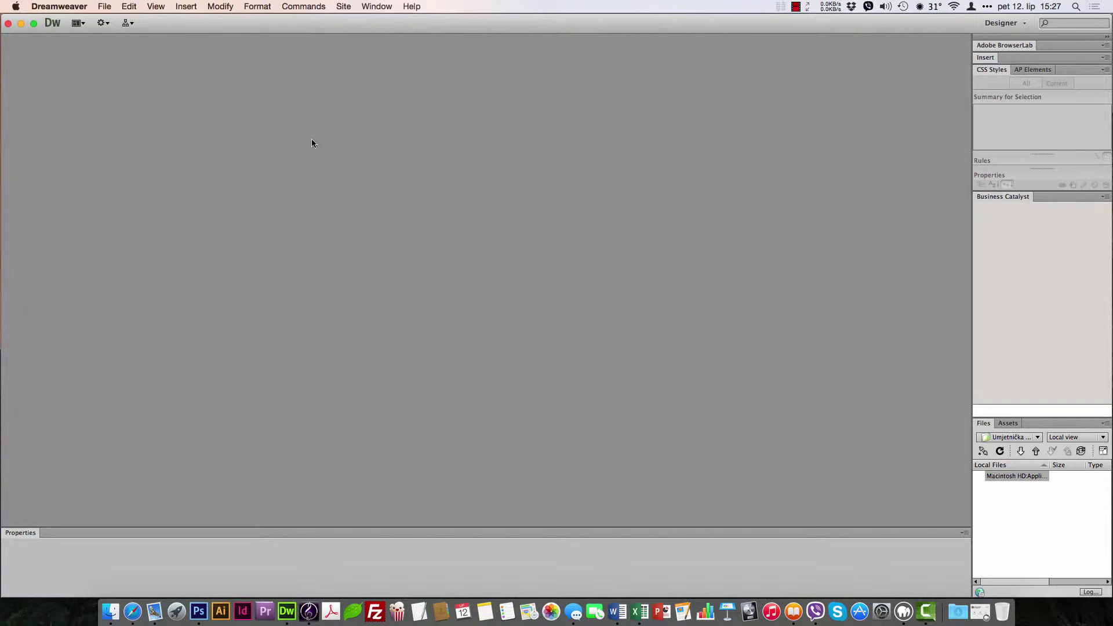
pyautogui.click(352, 7)
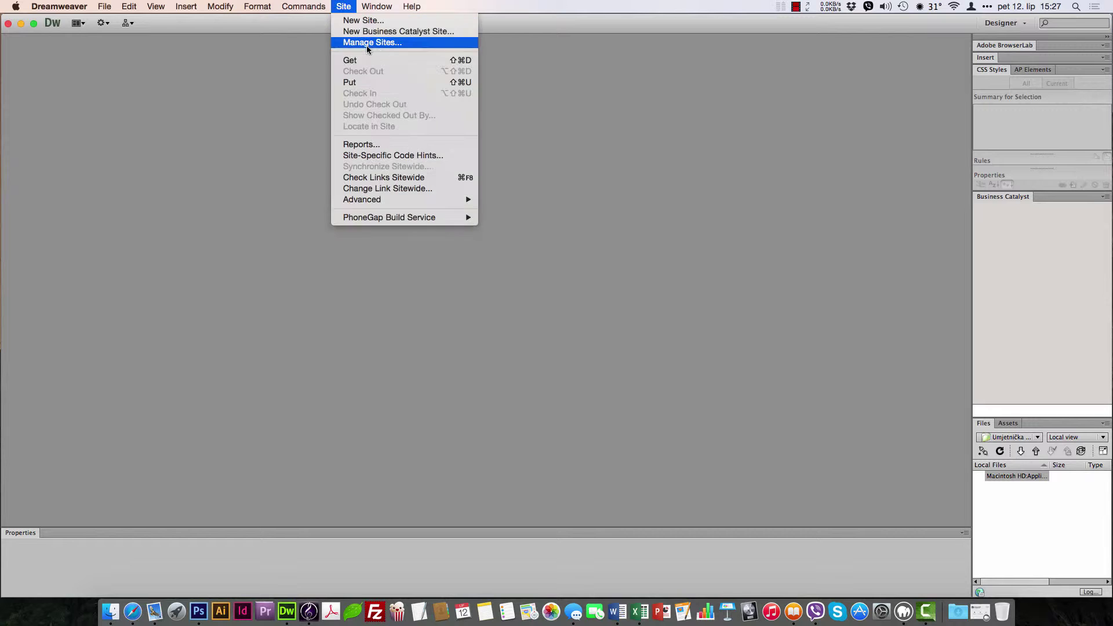
pyautogui.click(367, 43)
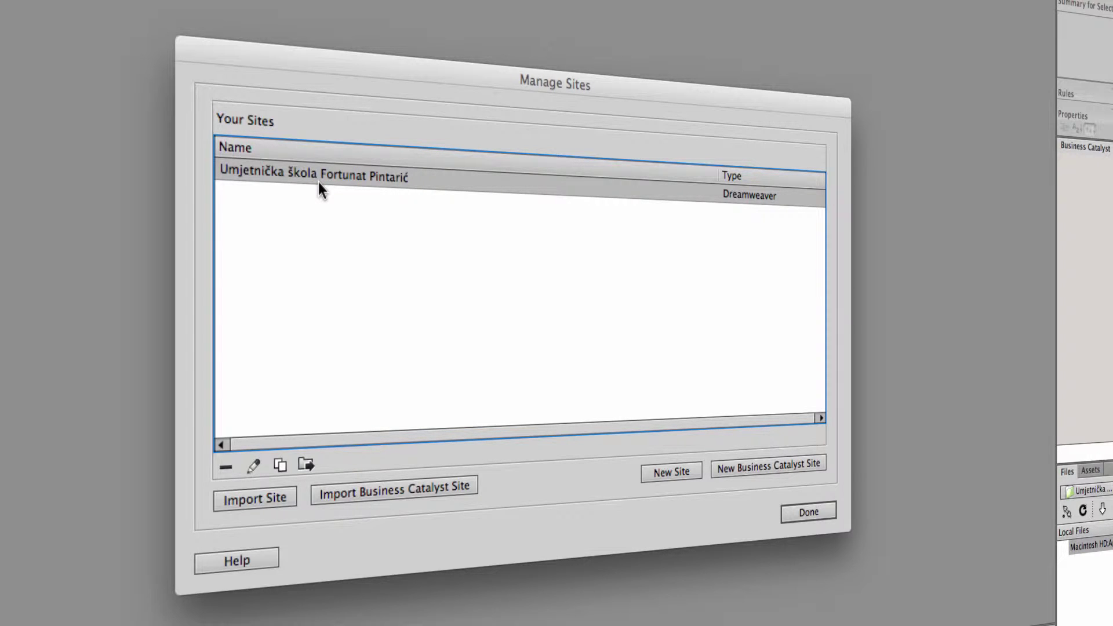
pyautogui.click(521, 227)
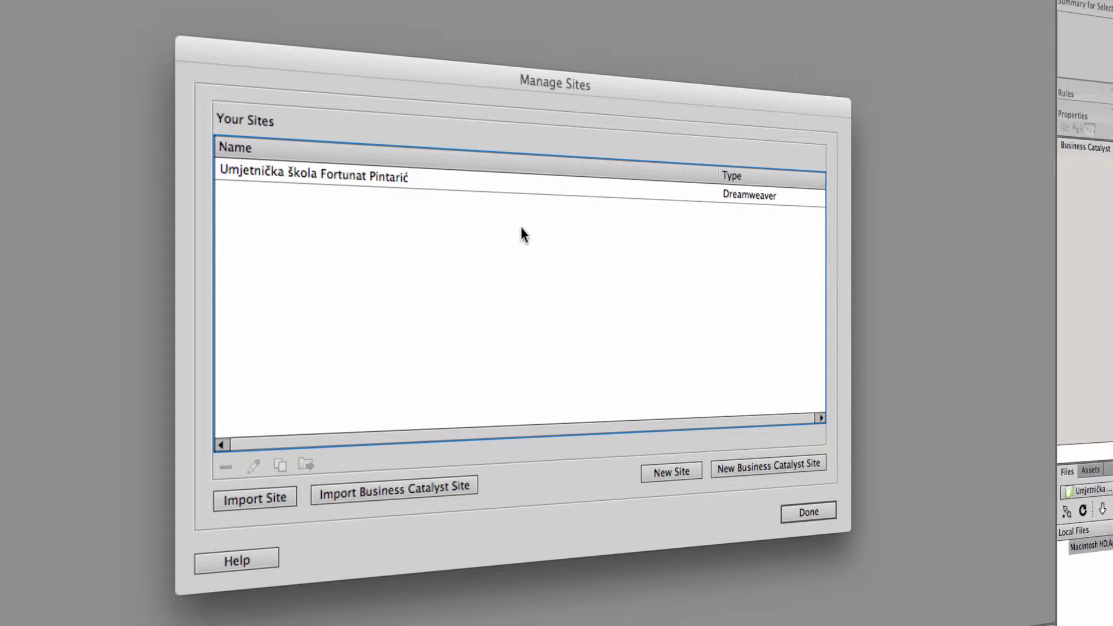
pyautogui.click(671, 472)
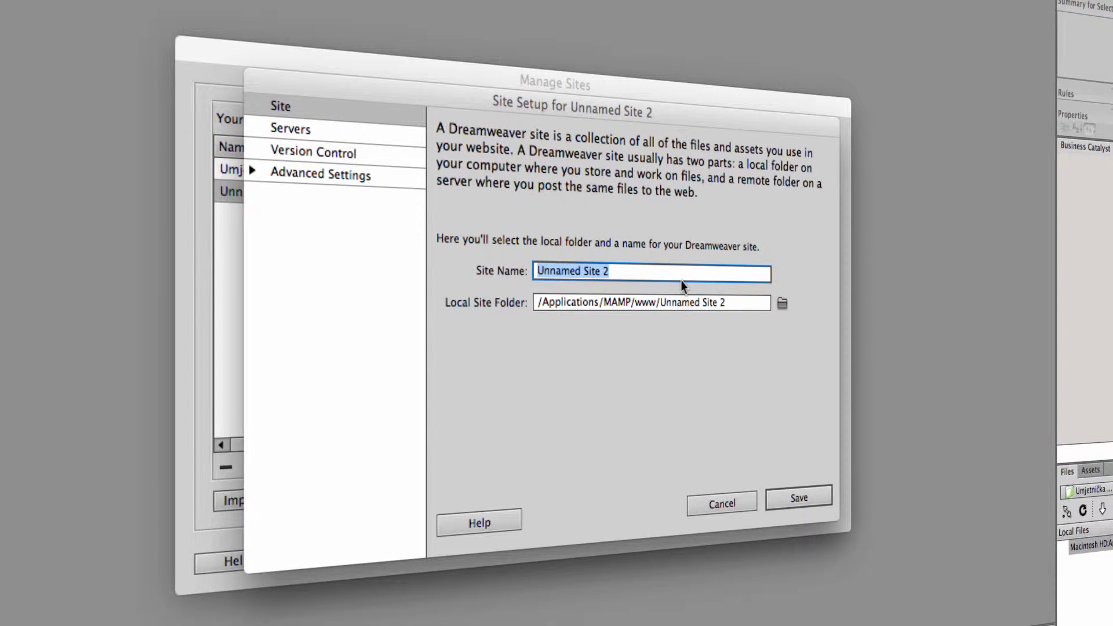
pyautogui.write('Joomla-PRTO')
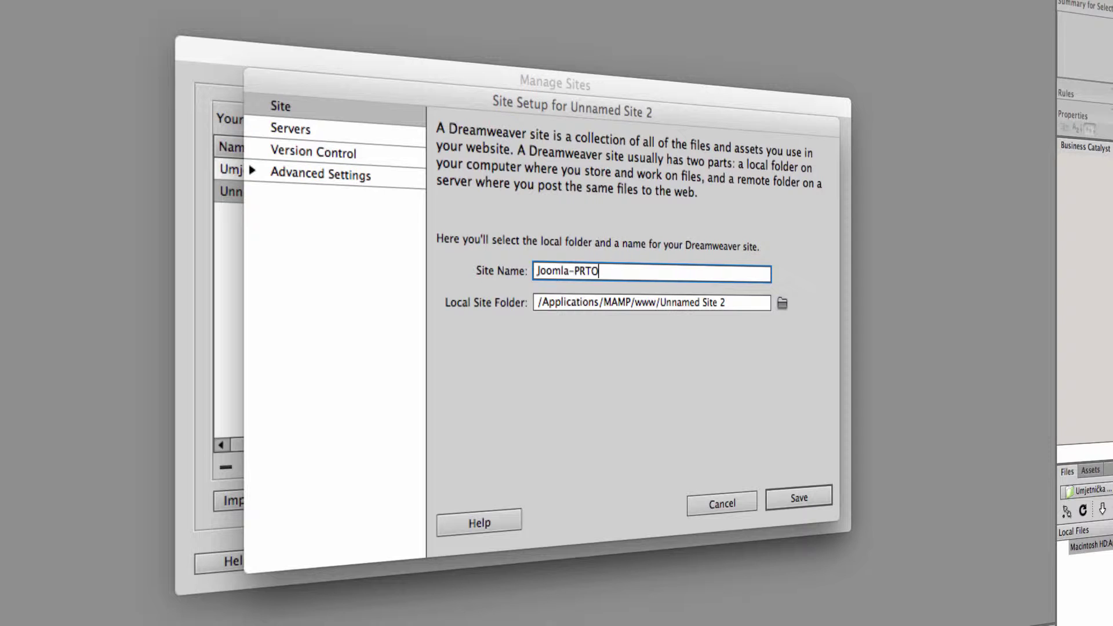
pyautogui.press('BackSpace')
pyautogui.press('BackSpace')
pyautogui.write('OBA')
# Step: Set the local site folder to the joomla folder at /Applications/MAMP/www/joomla
pyautogui.click(558, 298)
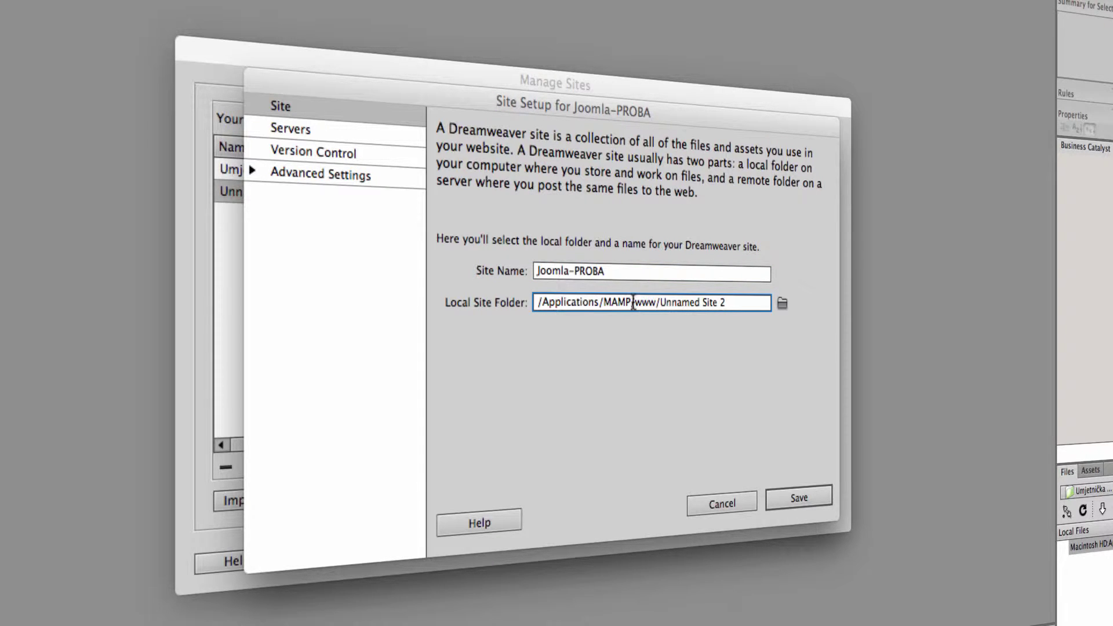
pyautogui.moveTo(634, 302); pyautogui.dragTo(650, 300)
pyautogui.moveTo(728, 301); pyautogui.dragTo(661, 299)
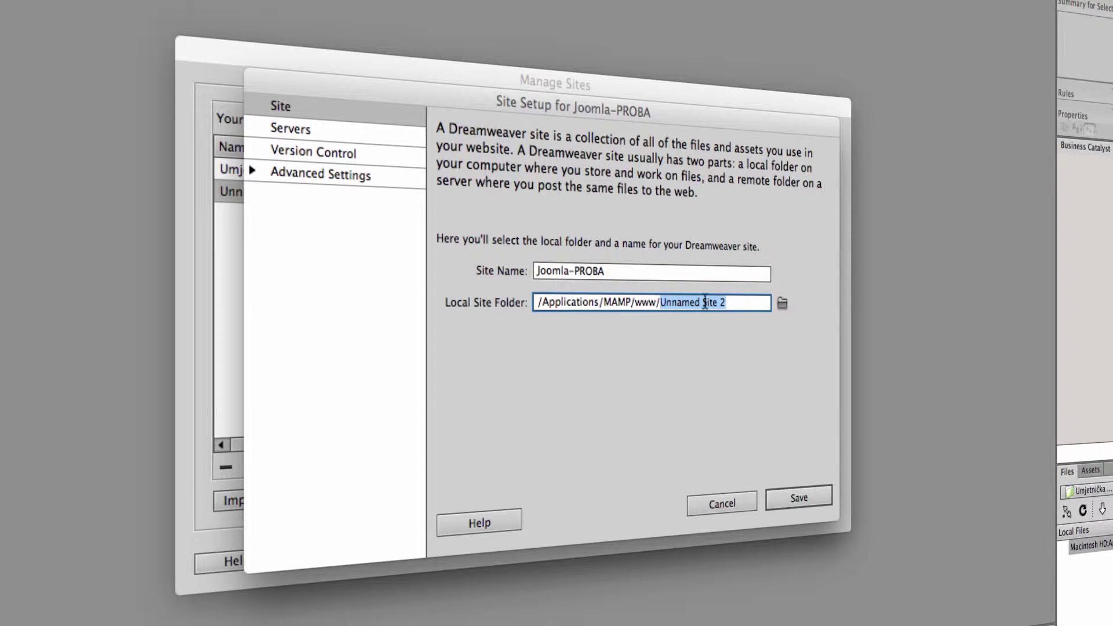
pyautogui.click(782, 303)
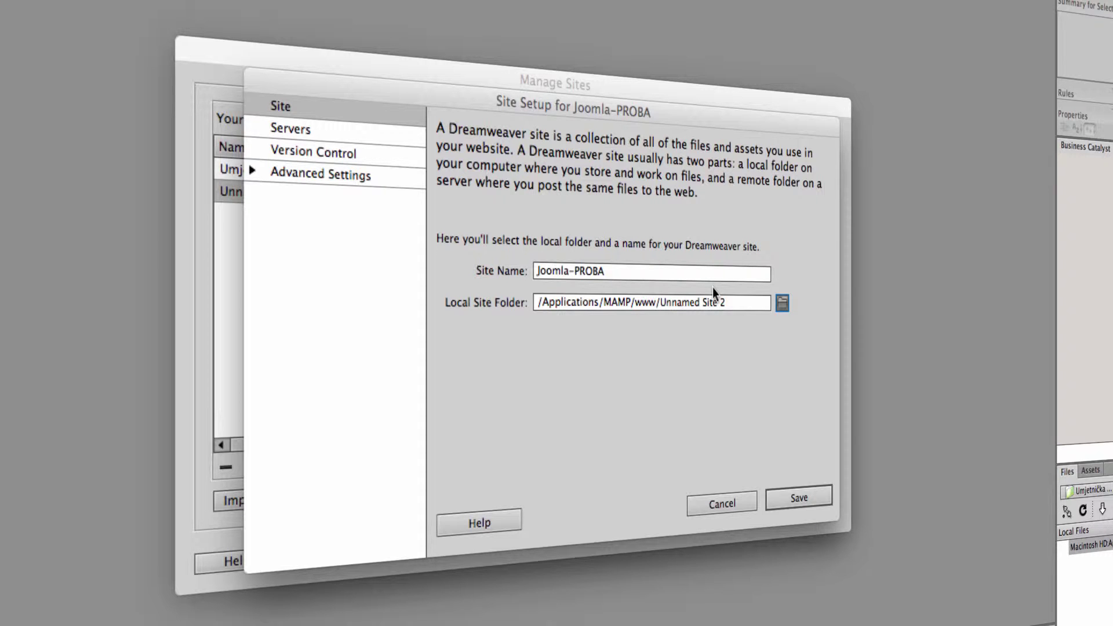
pyautogui.click(779, 303)
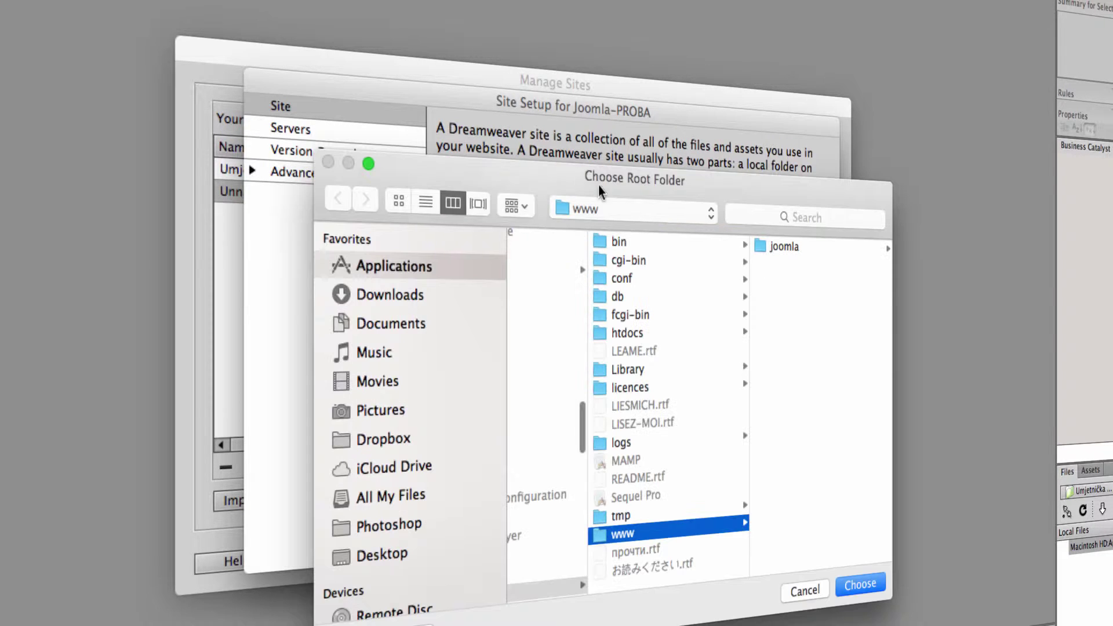
pyautogui.click(782, 248)
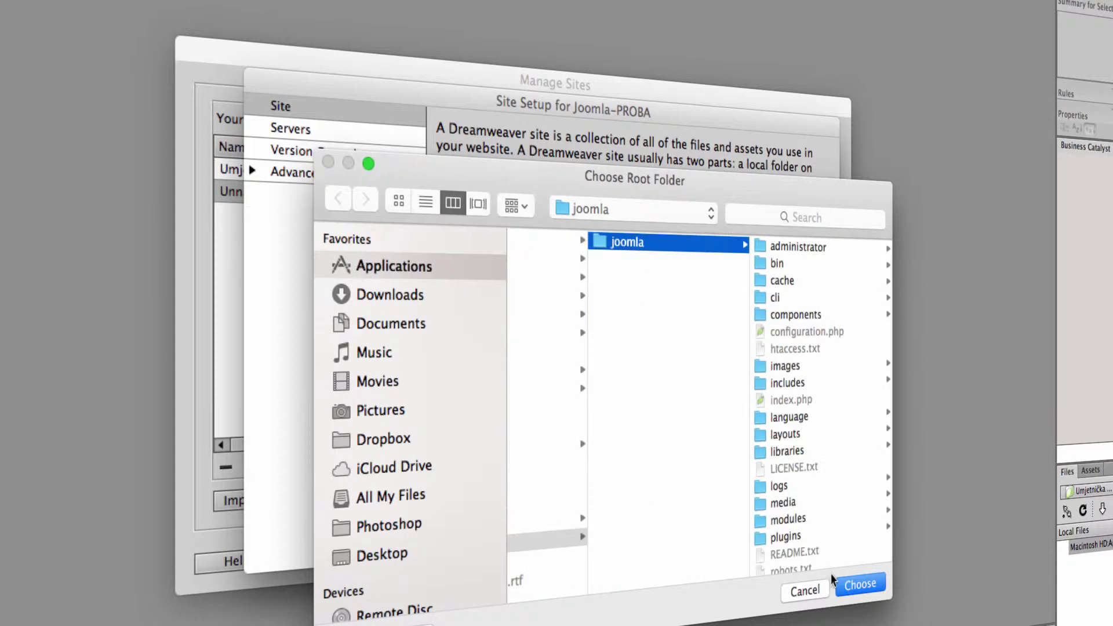
pyautogui.click(861, 586)
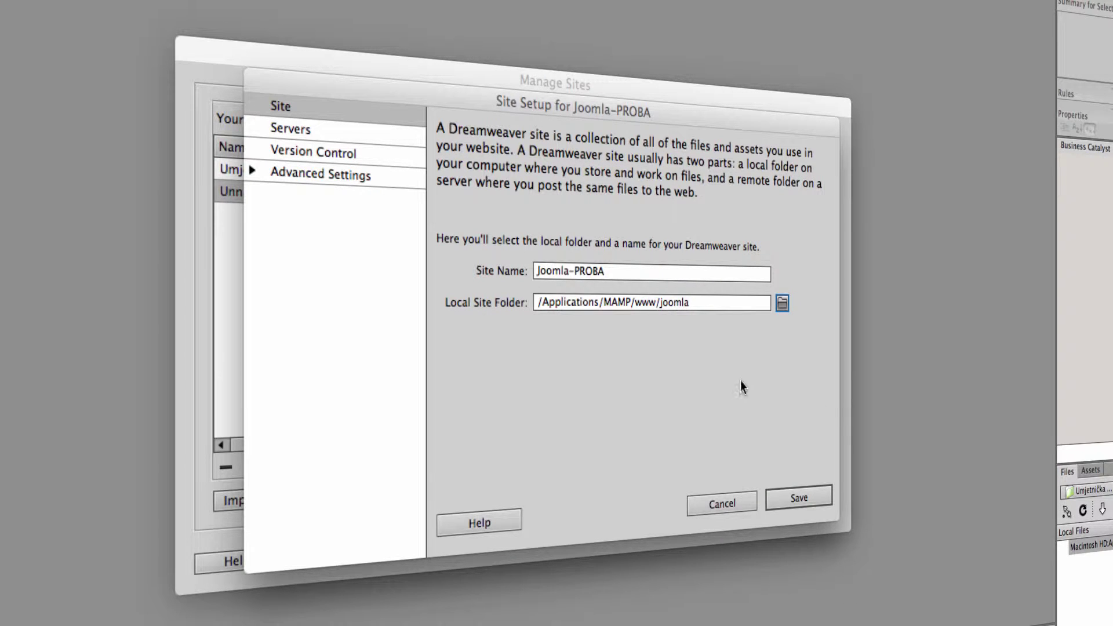
# Step: Add a server to the site setup and name it localhost
pyautogui.click(306, 132)
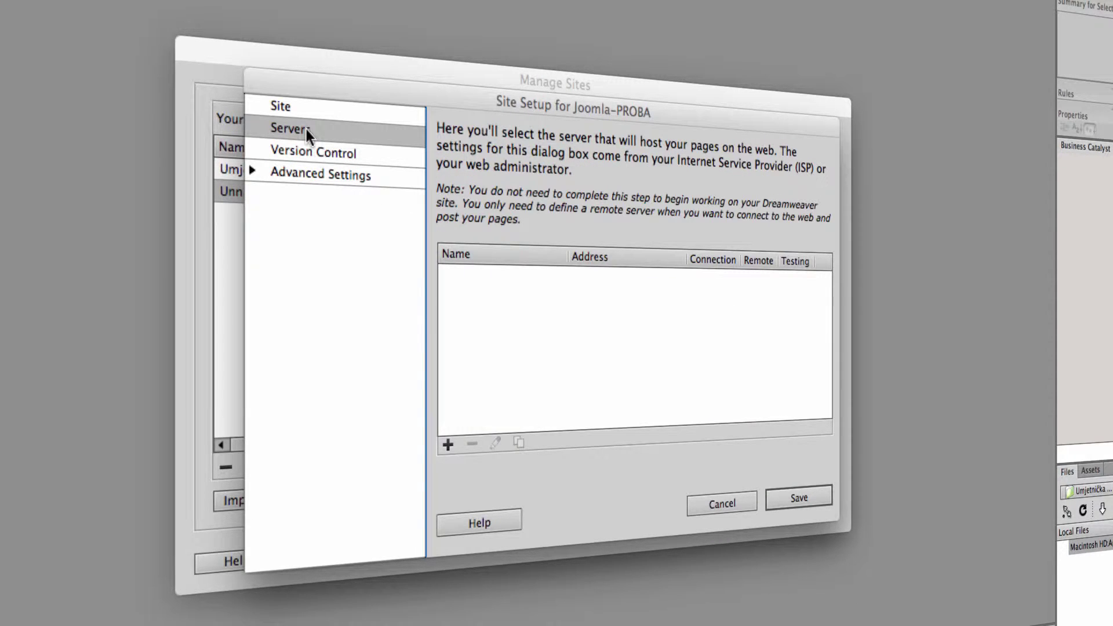
pyautogui.click(447, 444)
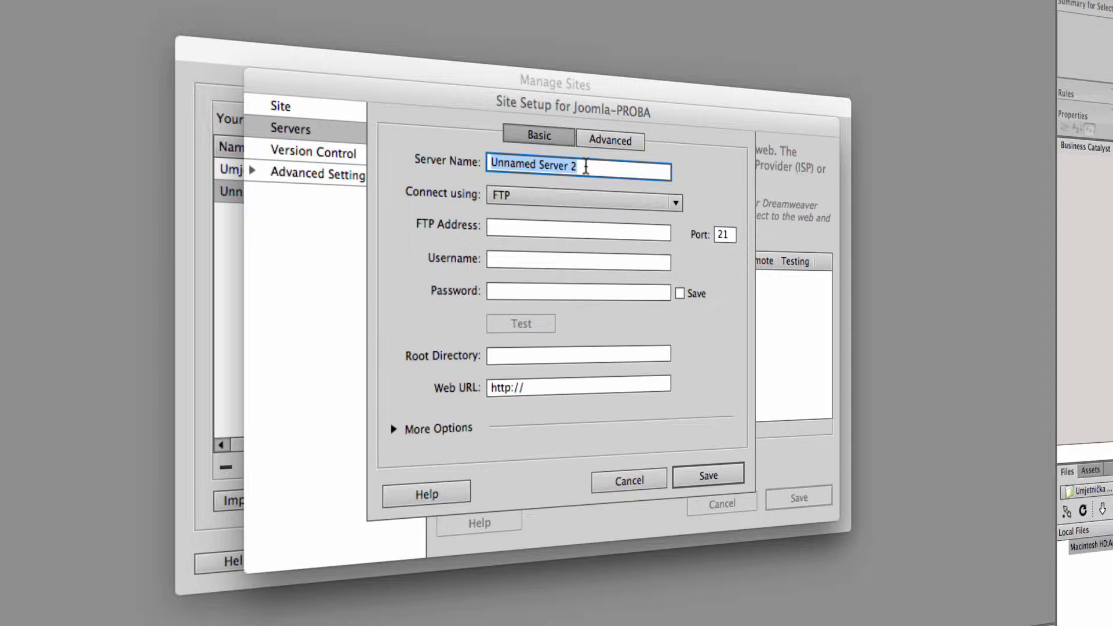
pyautogui.write('loc')
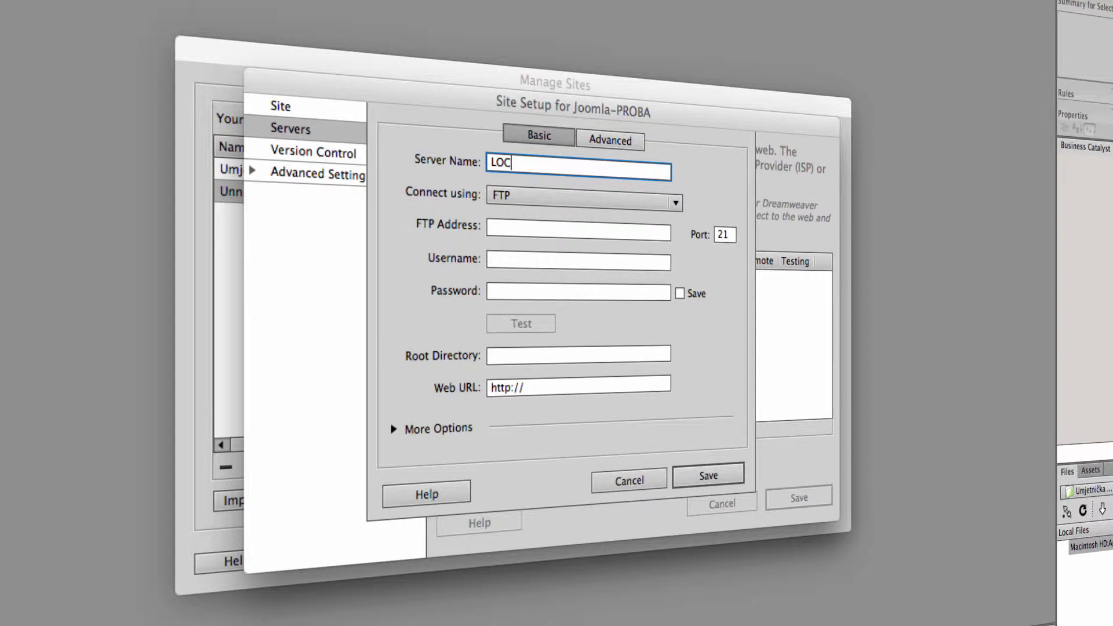
pyautogui.press('BackSpace')
pyautogui.press('BackSpace')
pyautogui.press('BackSpace')
pyautogui.write('localhost')
pyautogui.press('Tab')
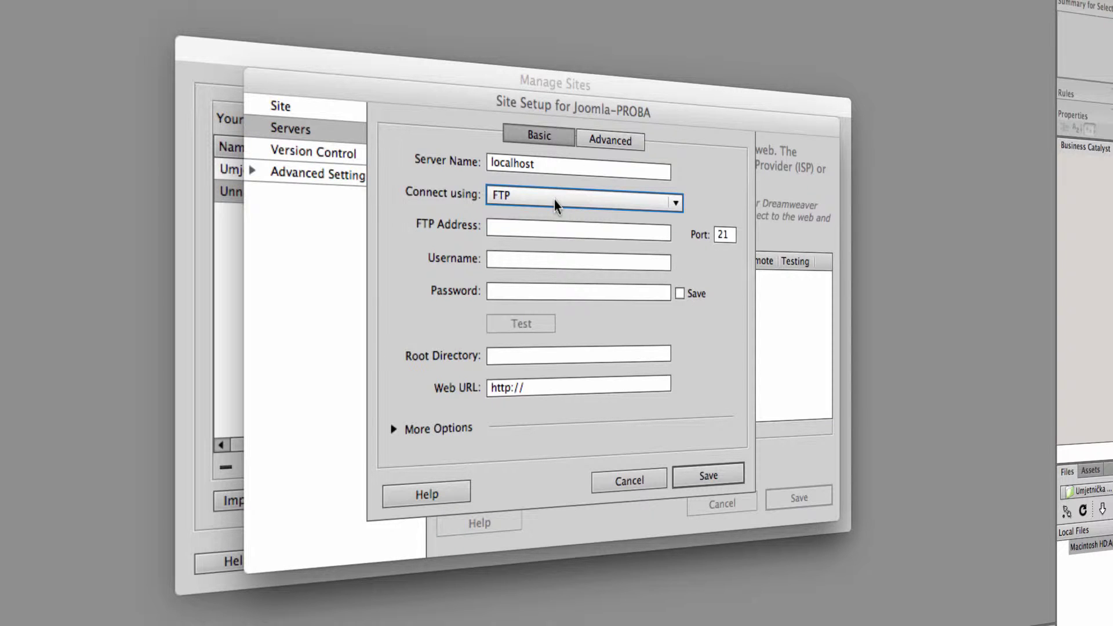
pyautogui.press('Tab')
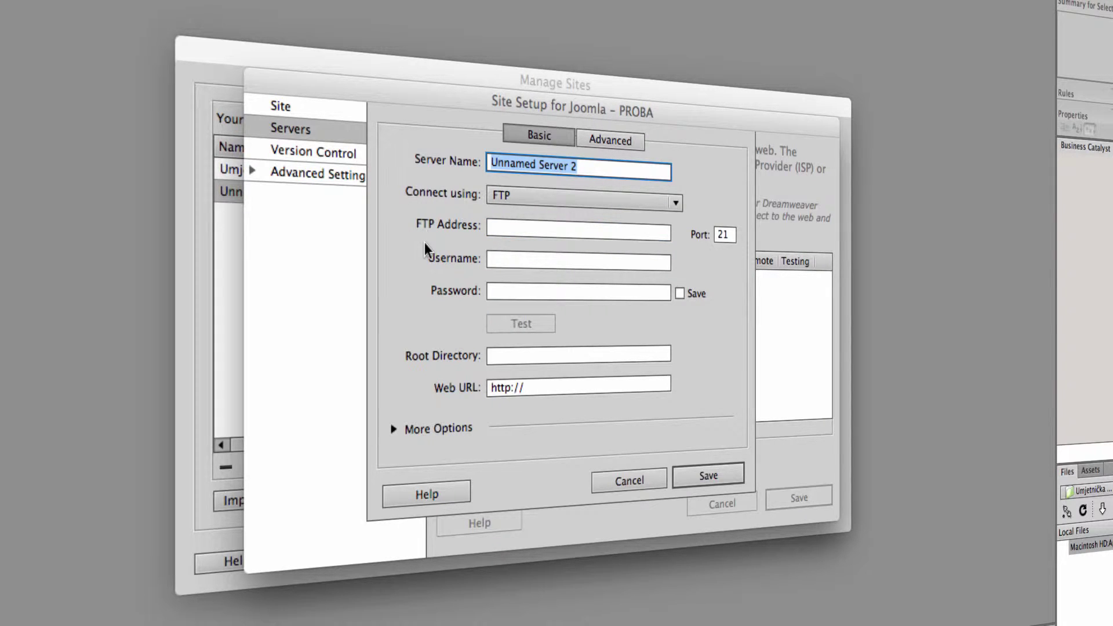
# Step: Set the server to connect using Local/Network with /Applications/MAMP/www/joomla as the server folder
pyautogui.click(533, 197)
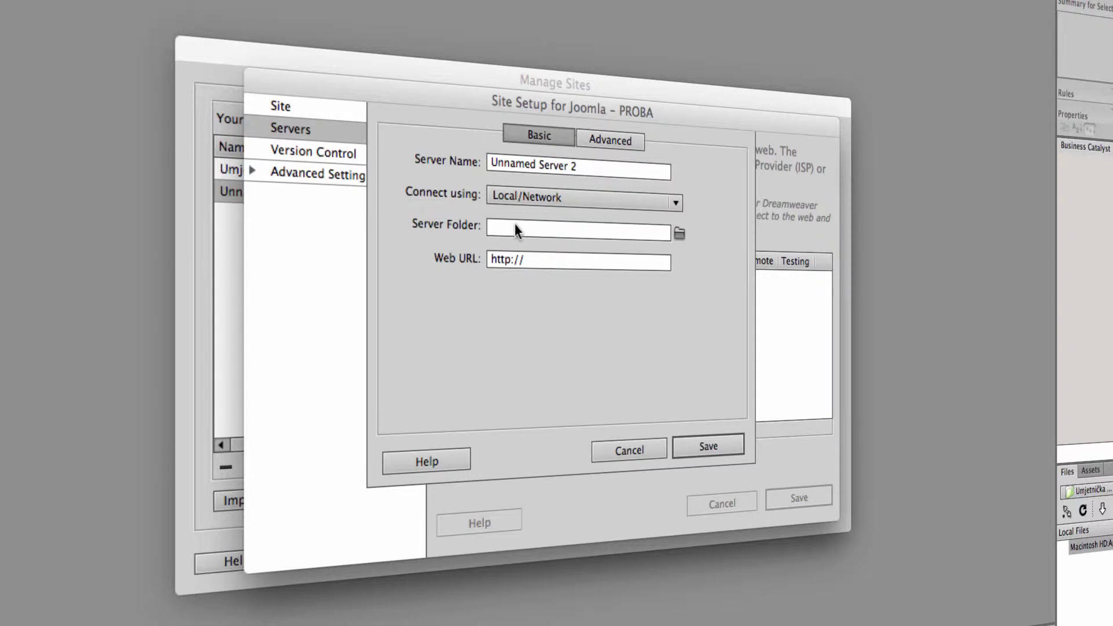
pyautogui.click(515, 231)
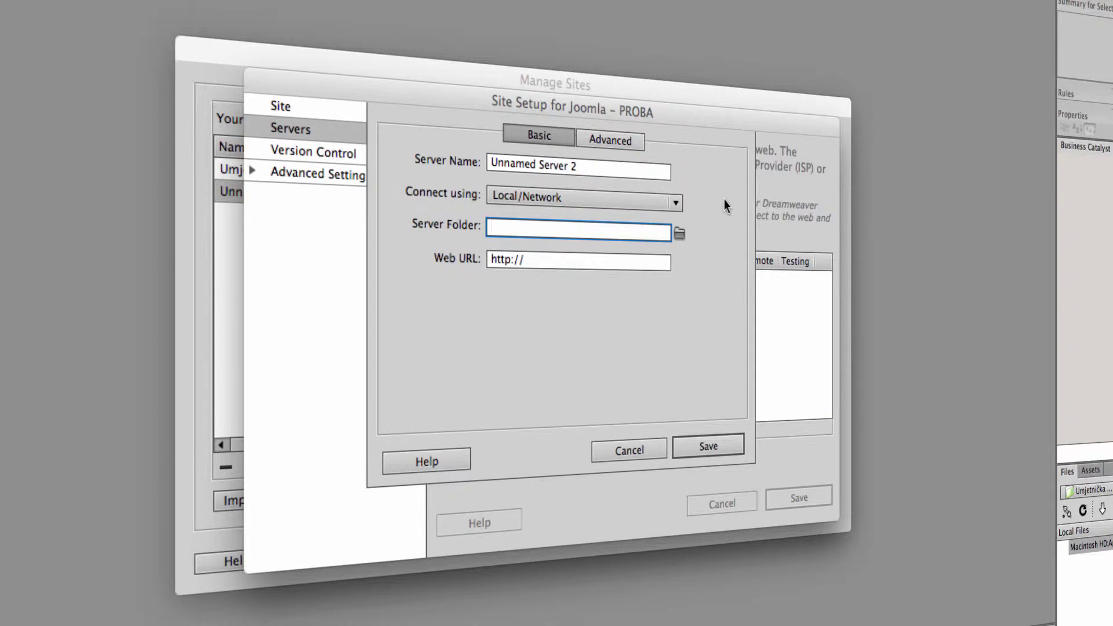
pyautogui.click(680, 234)
pyautogui.write('Applicatio')
pyautogui.click(678, 233)
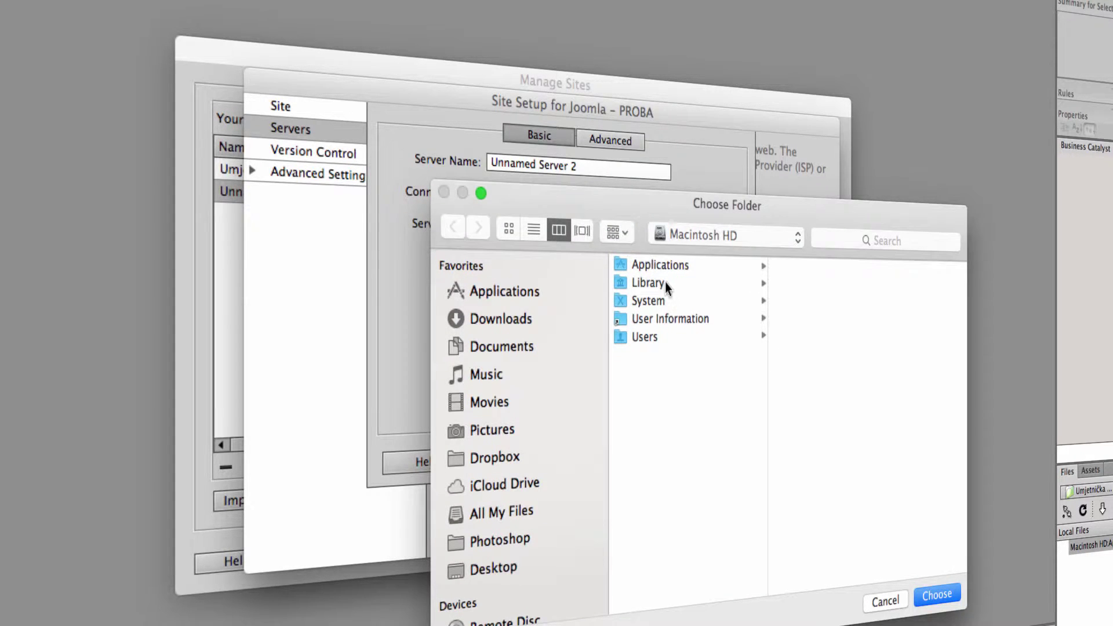
pyautogui.click(663, 264)
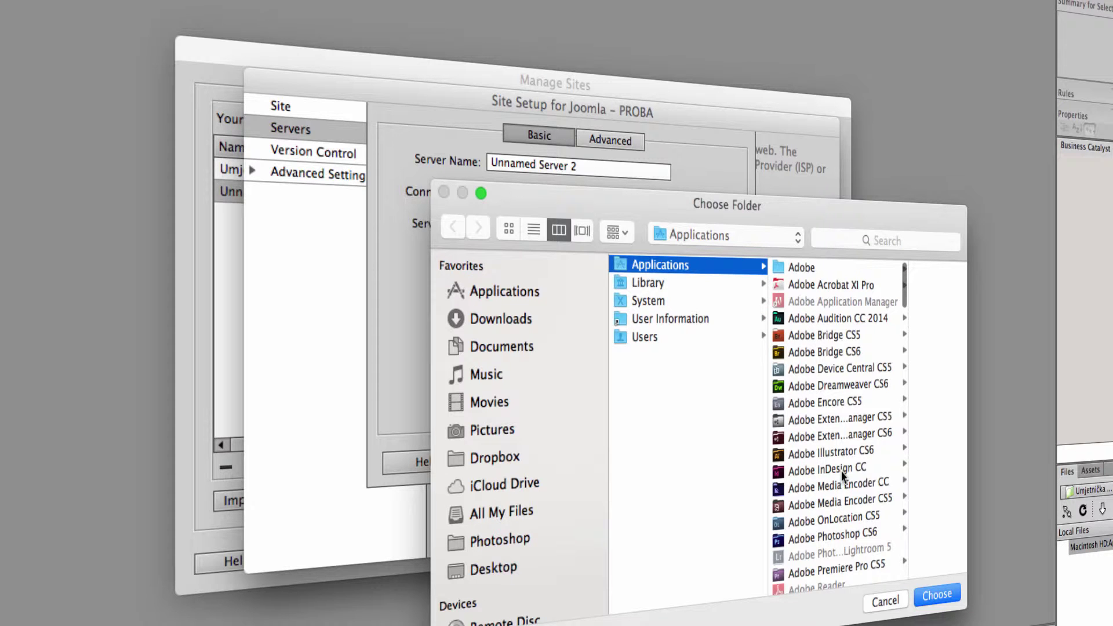
pyautogui.write('mamp')
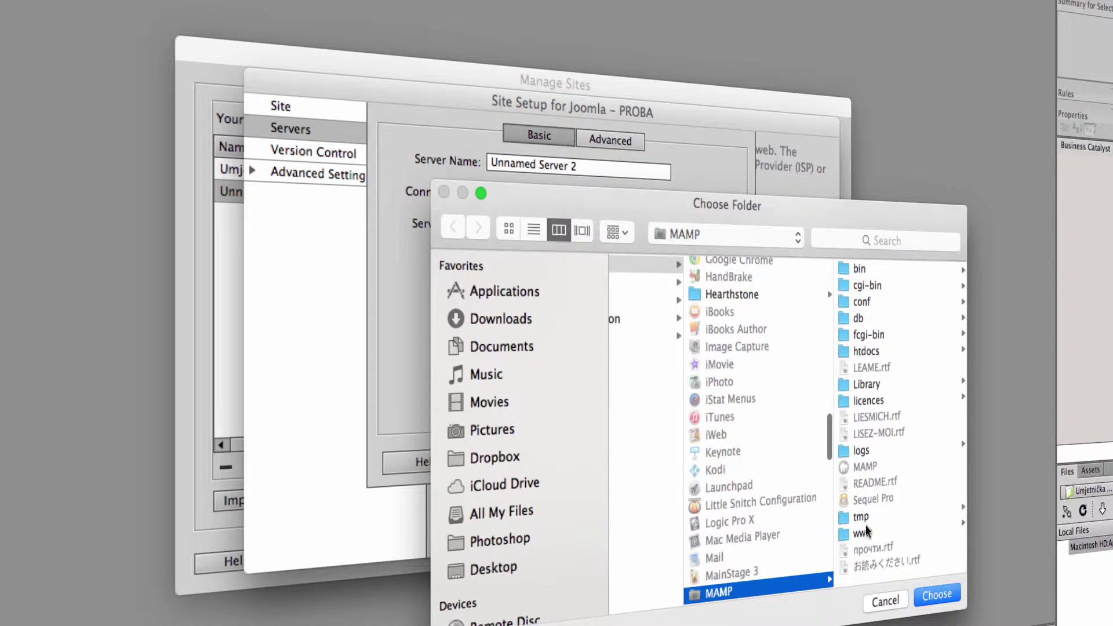
pyautogui.click(863, 532)
pyautogui.click(857, 270)
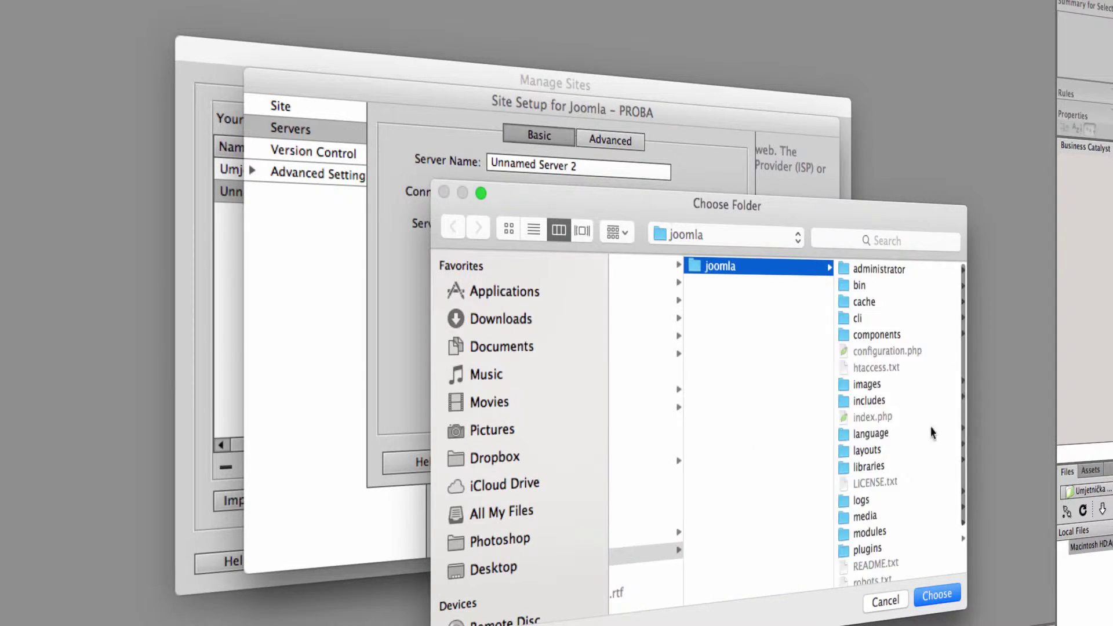
pyautogui.click(937, 594)
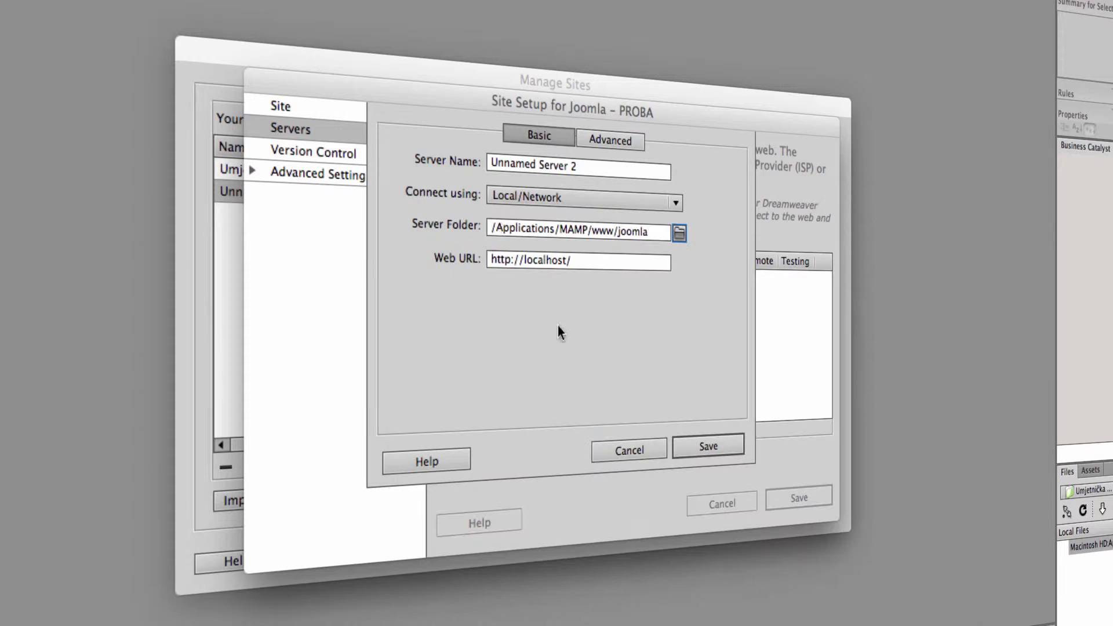
# Step: Switch to Safari, open the joomla folder from the localhost:8888 index, and copy the address of the Joomla home page
pyautogui.click(661, 261)
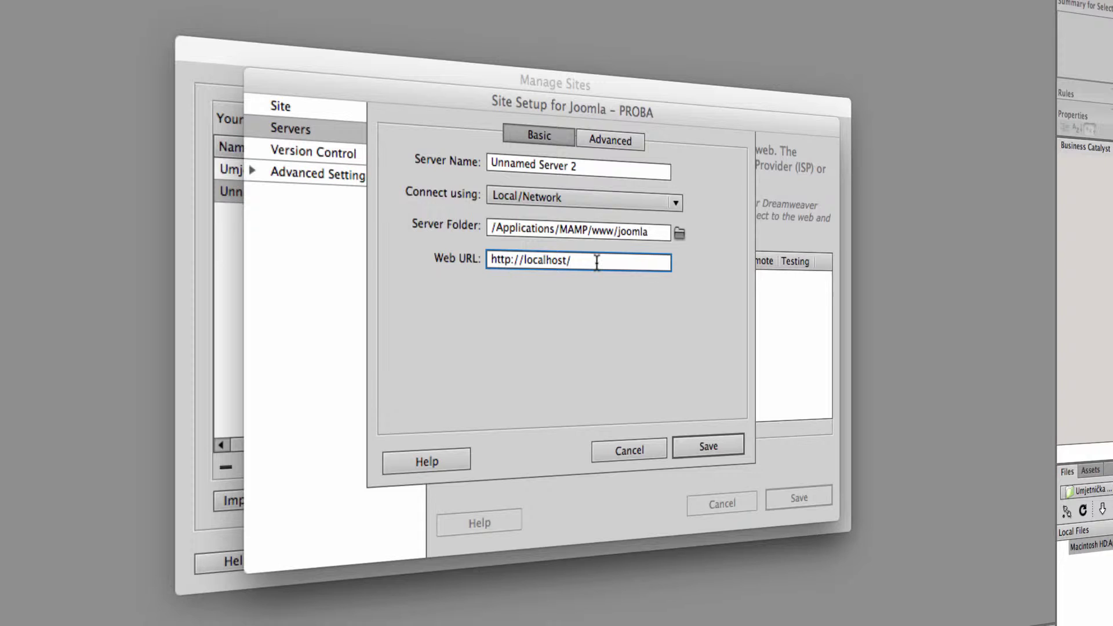
pyautogui.moveTo(597, 262); pyautogui.dragTo(437, 259)
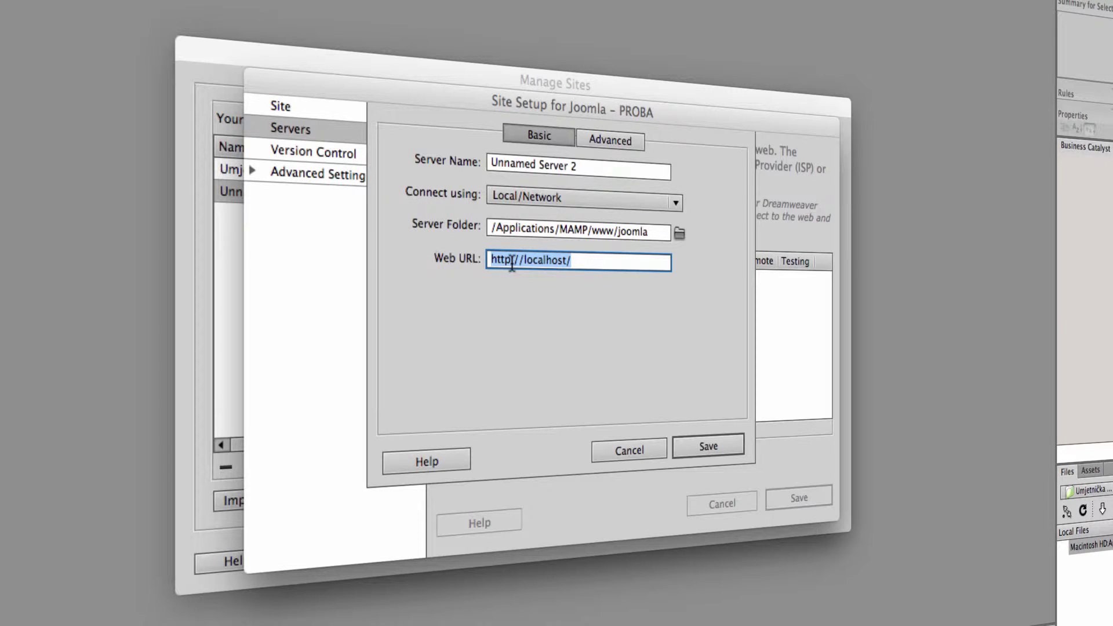
pyautogui.click(585, 265)
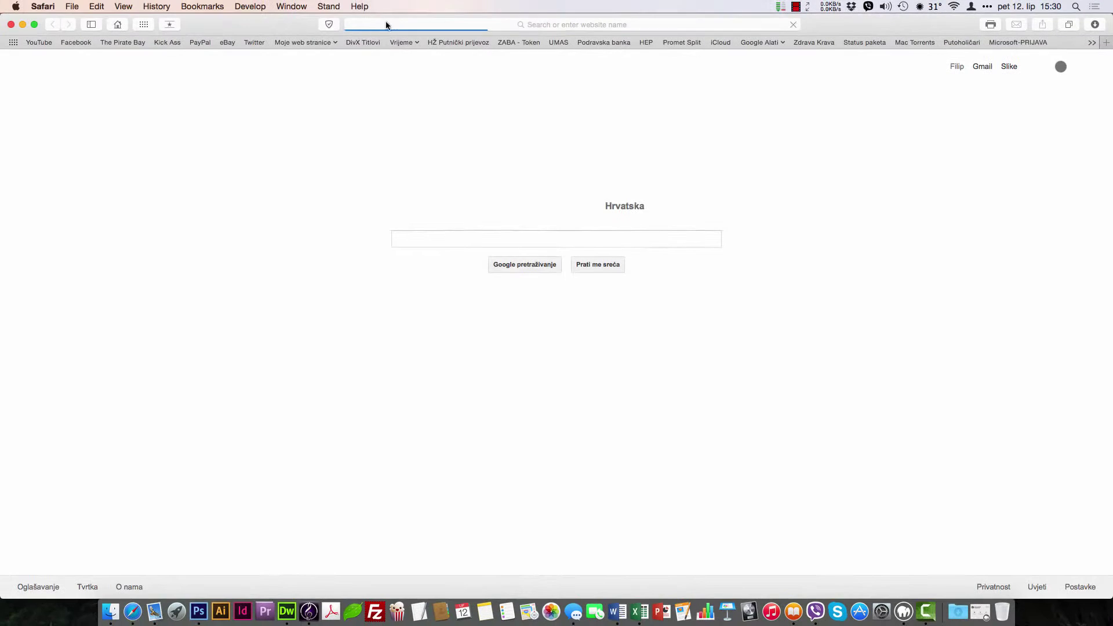
pyautogui.click(466, 24)
pyautogui.write('localhost:8888')
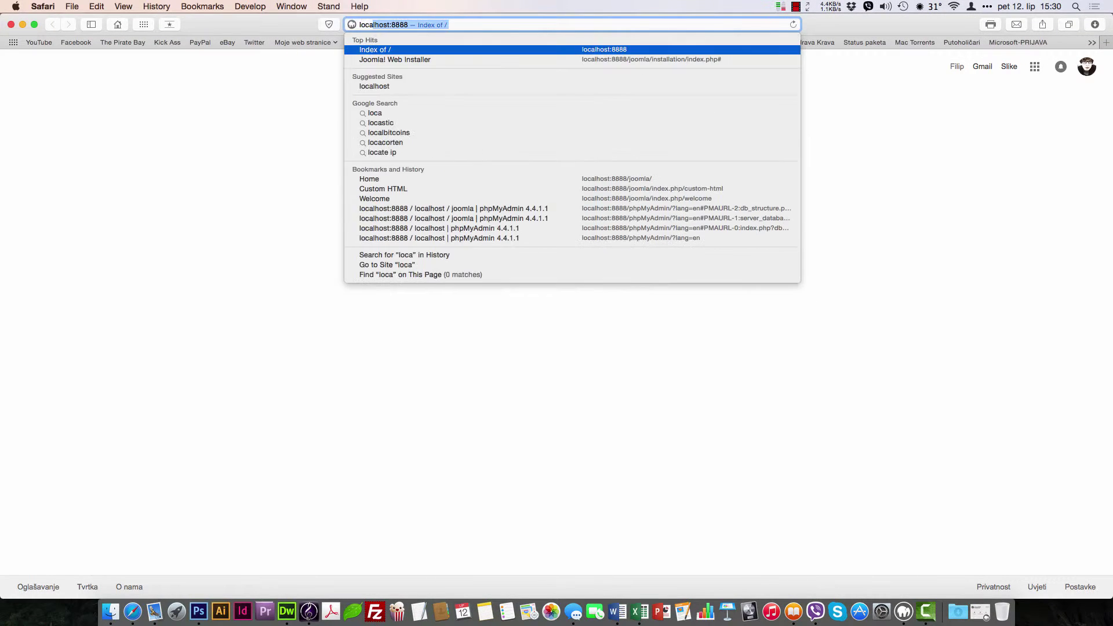
pyautogui.press('Return')
pyautogui.click(49, 94)
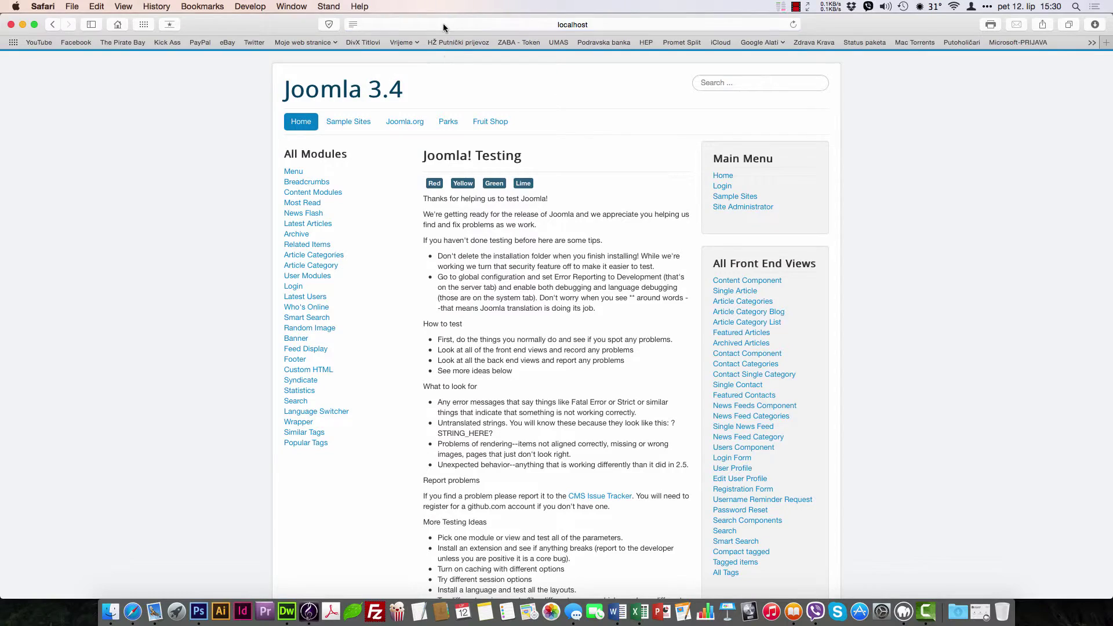
pyautogui.click(443, 25)
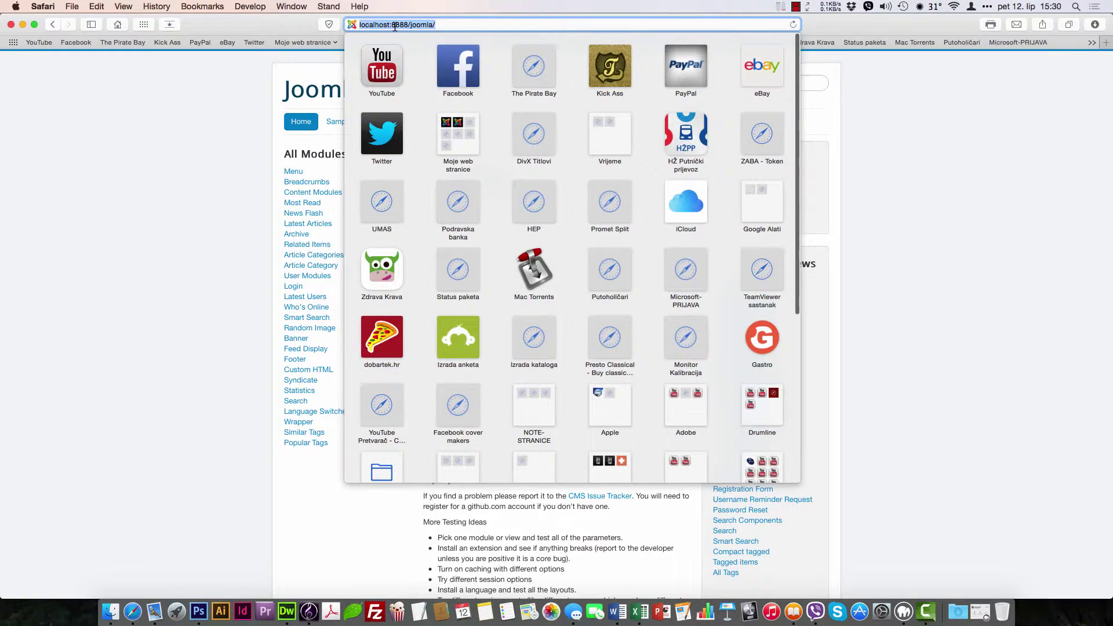
pyautogui.rightClick(396, 25)
pyautogui.click(418, 72)
pyautogui.click(108, 89)
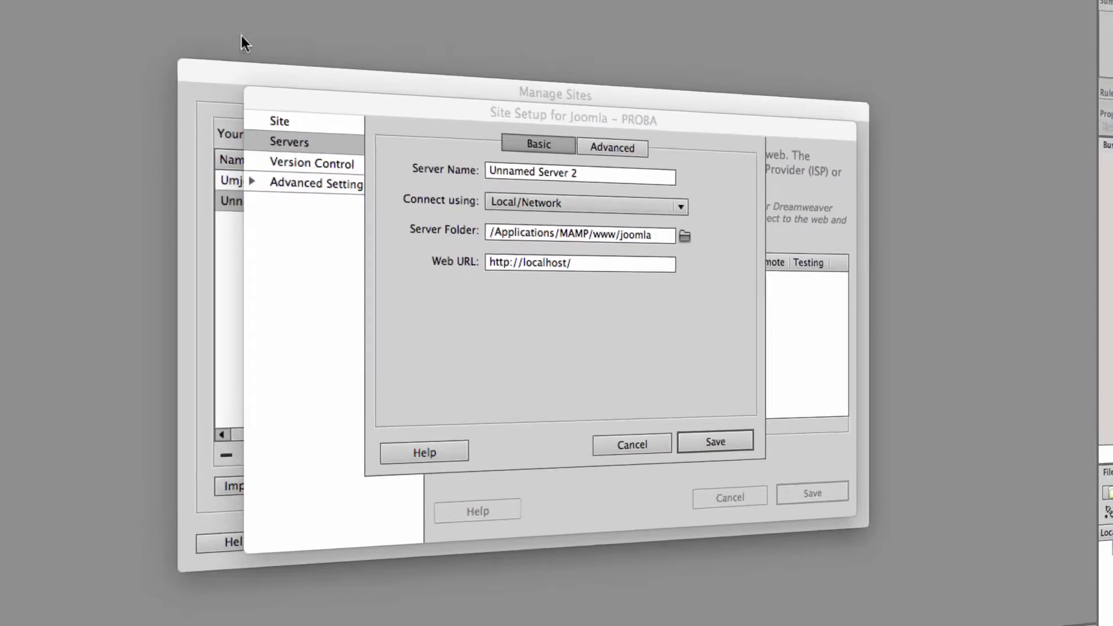
pyautogui.click(614, 264)
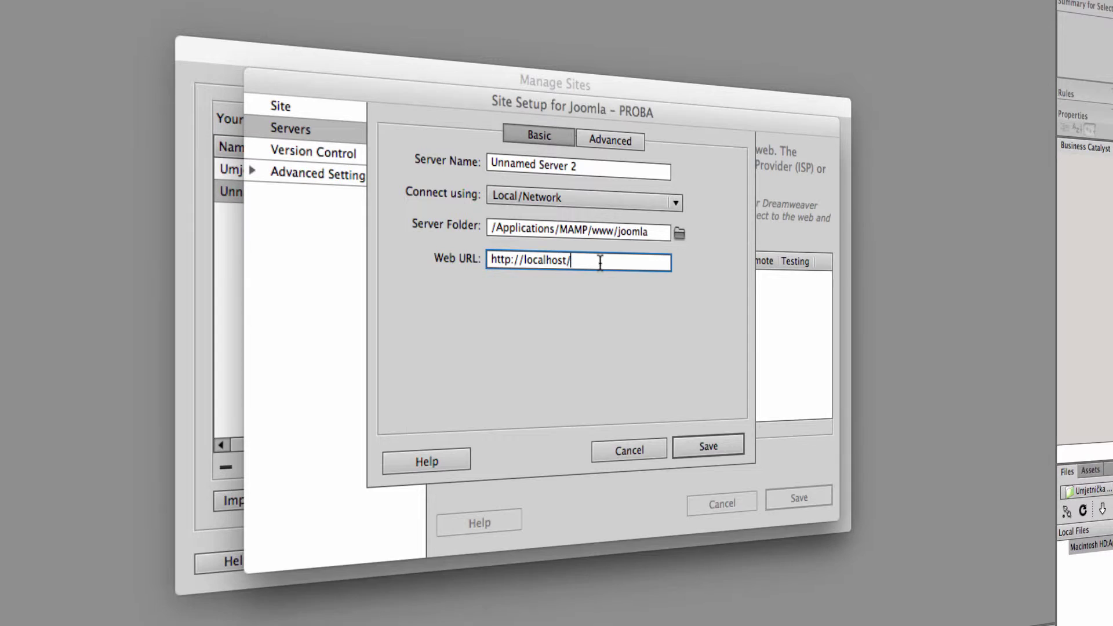
pyautogui.press('super+a')
pyautogui.press('super+v')
pyautogui.tripleClick(589, 168)
pyautogui.write('loca')
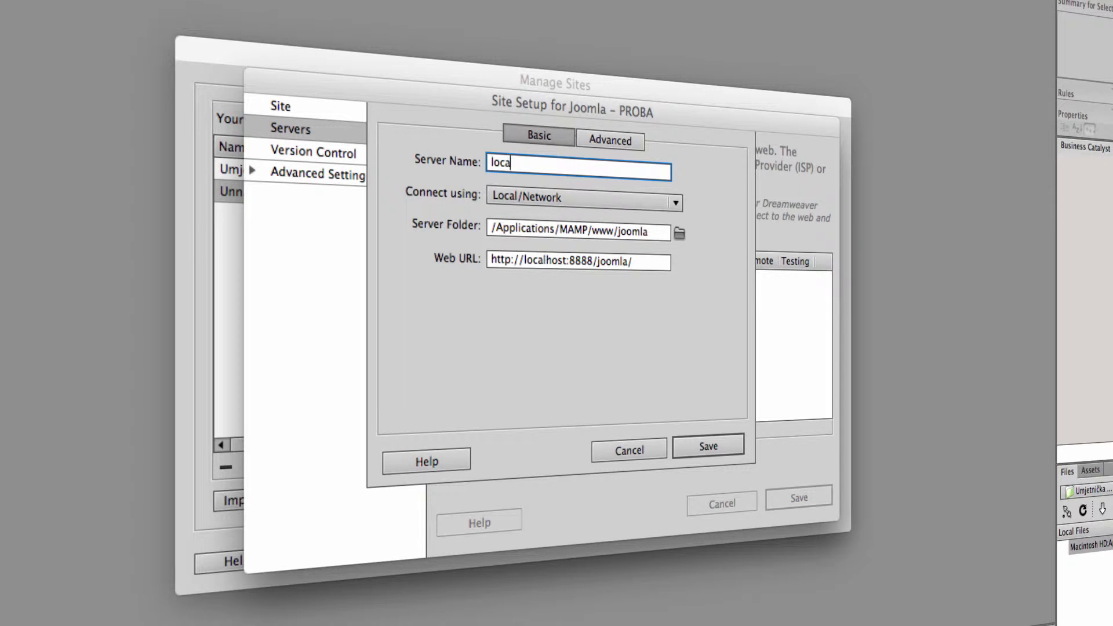
pyautogui.write('lhost')
# Step: Set the testing server model to PHP MySQL and save the server settings
pyautogui.click(604, 141)
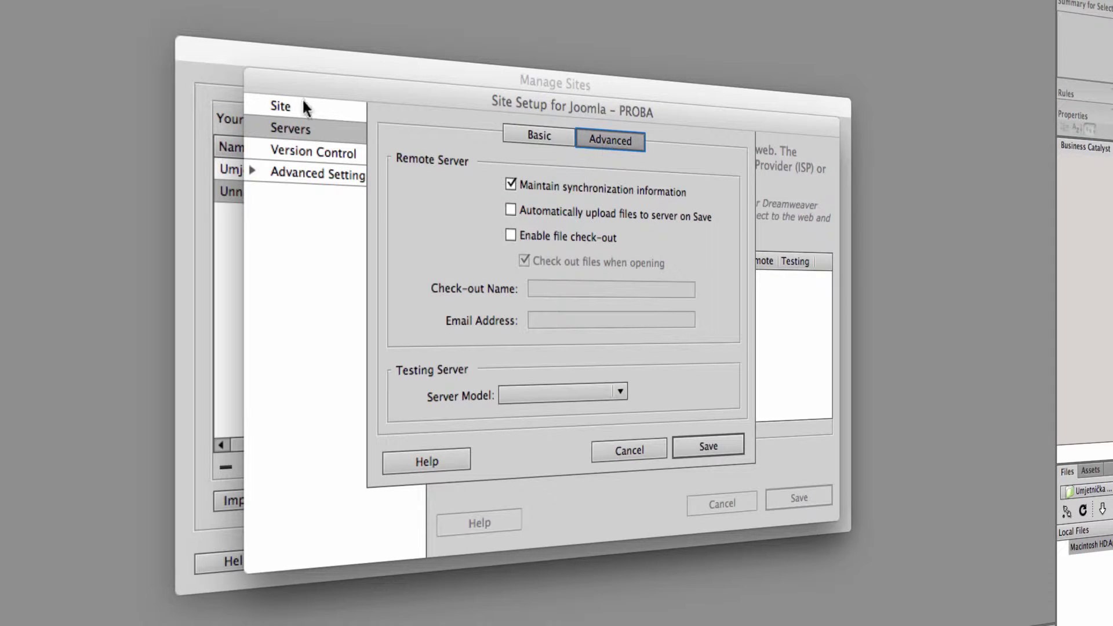
pyautogui.click(525, 398)
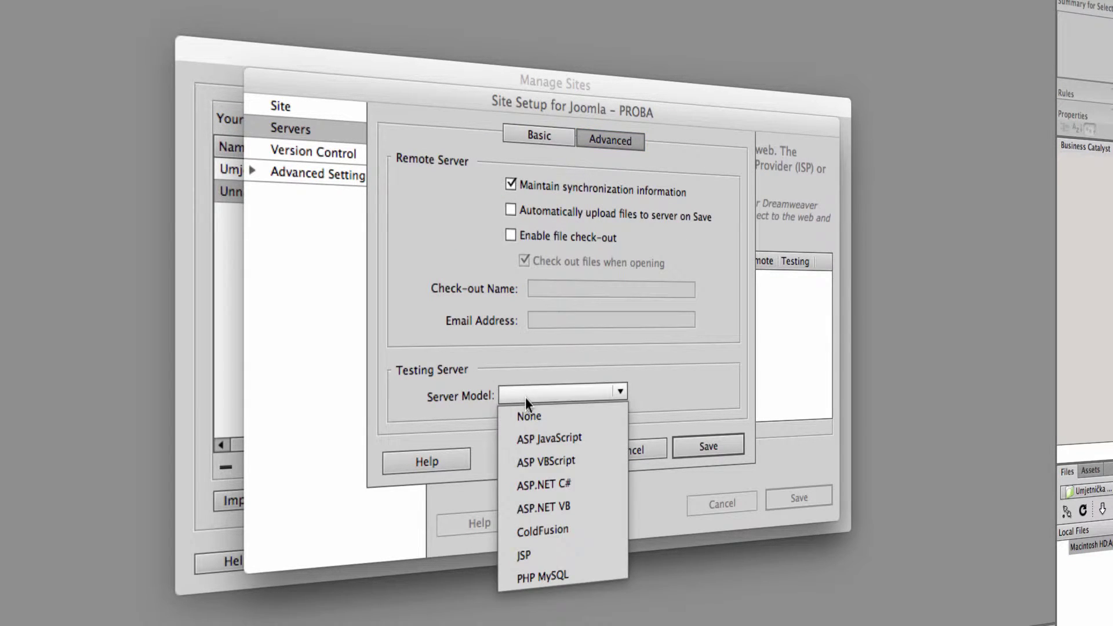
pyautogui.click(545, 577)
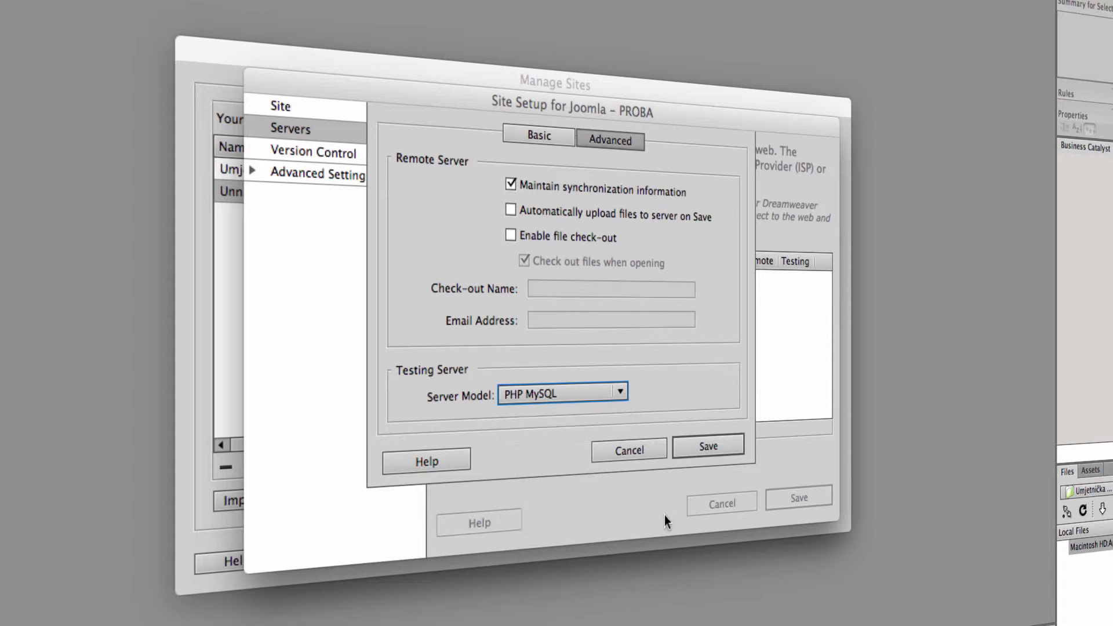
pyautogui.click(706, 448)
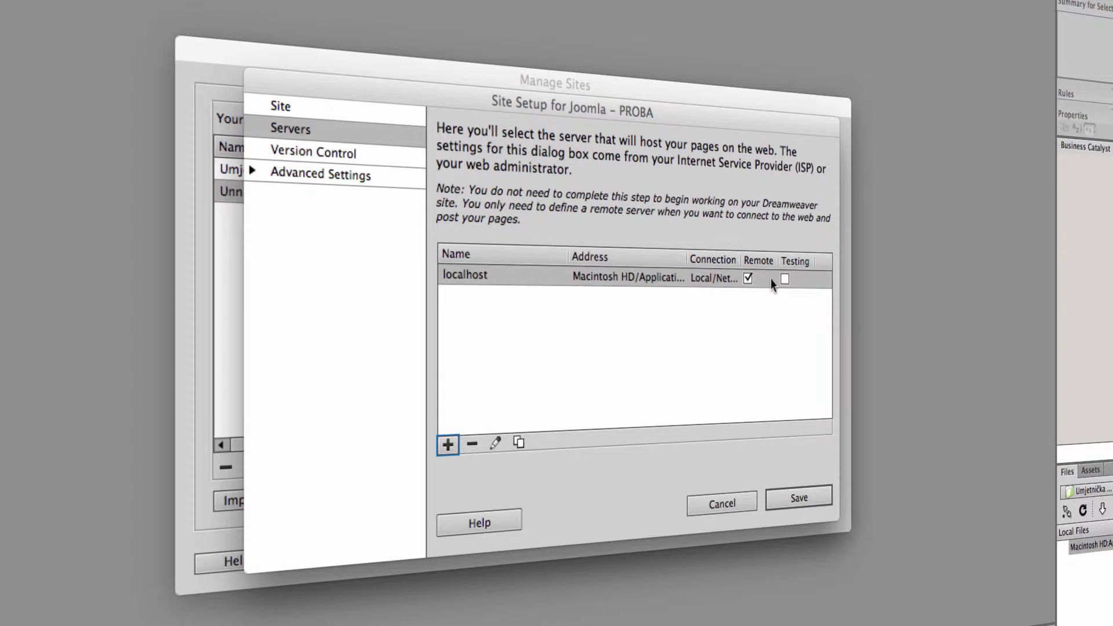
# Step: Make localhost the testing server instead of the remote one, save the site setup, and close the site manager
pyautogui.click(785, 278)
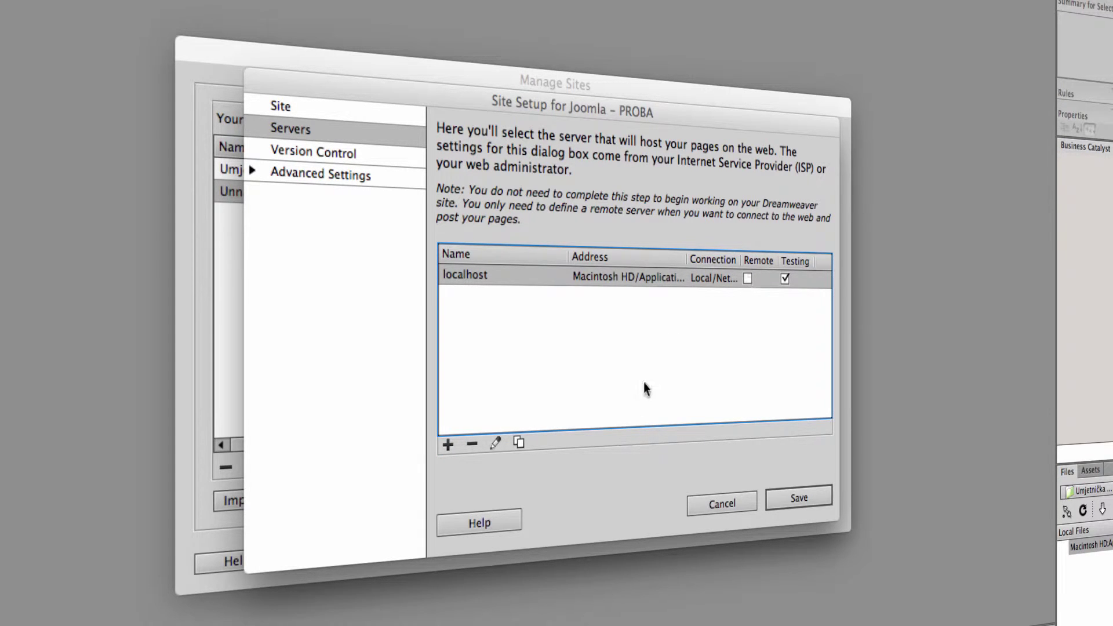
pyautogui.click(798, 499)
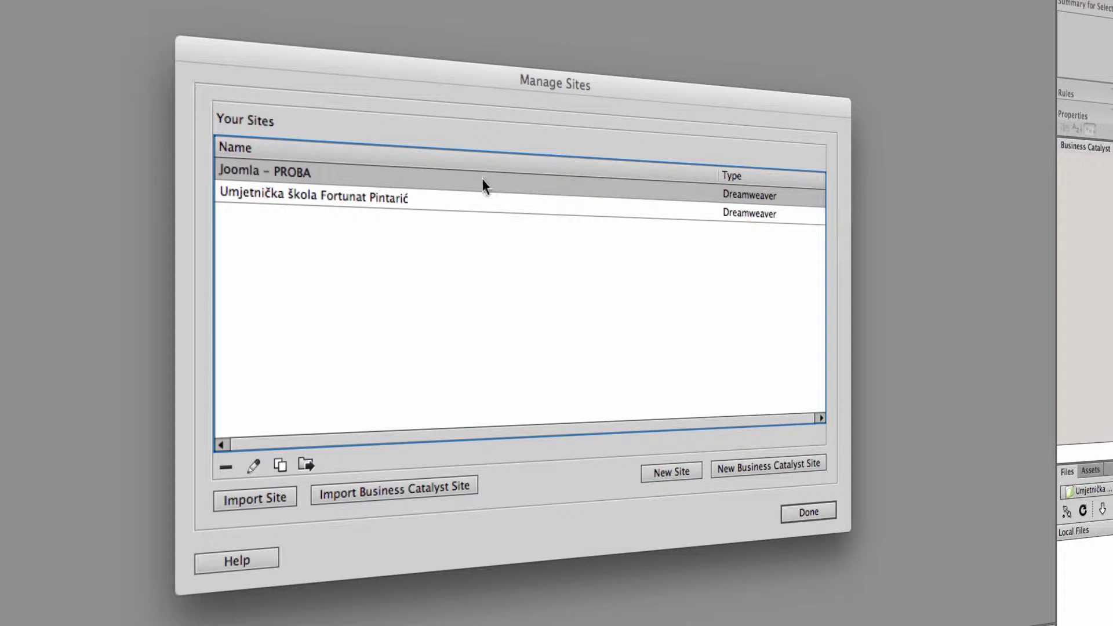
pyautogui.click(809, 512)
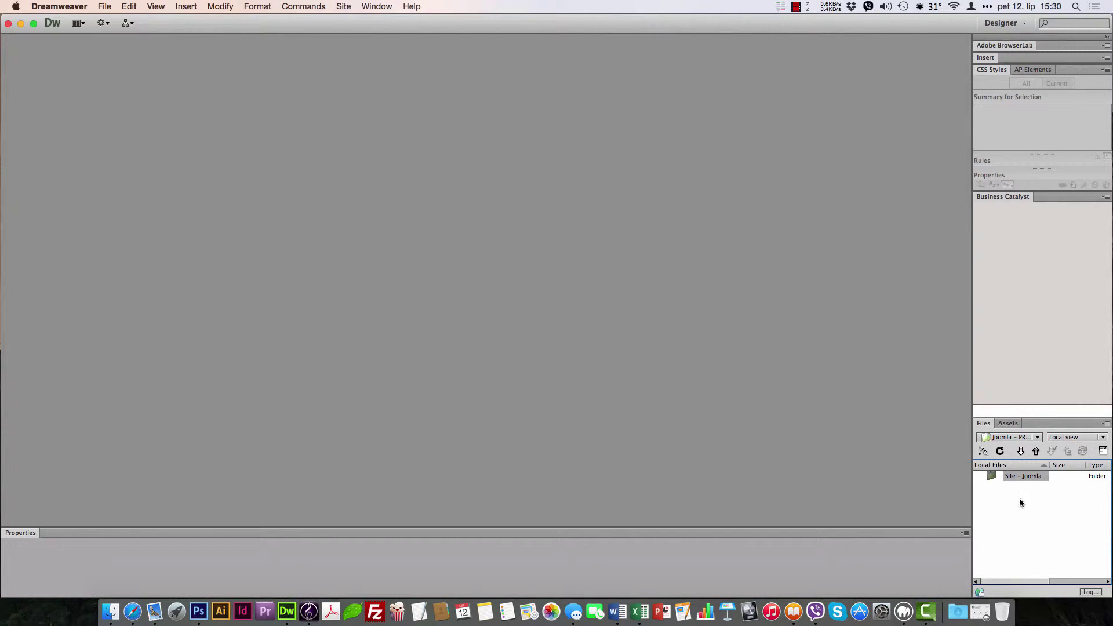
# Step: Edit the Joomla - PROBA site so its local site folder is /Applications/MAMP/www/joomla, save it, and close the site manager
pyautogui.click(1011, 480)
pyautogui.click(343, 6)
pyautogui.click(371, 40)
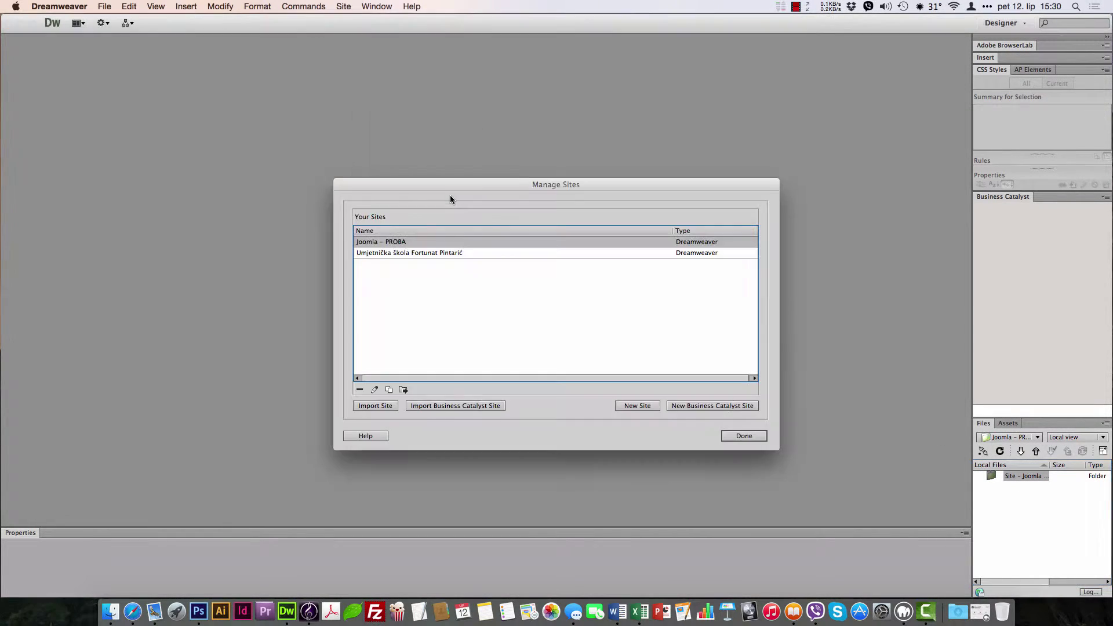
pyautogui.doubleClick(405, 244)
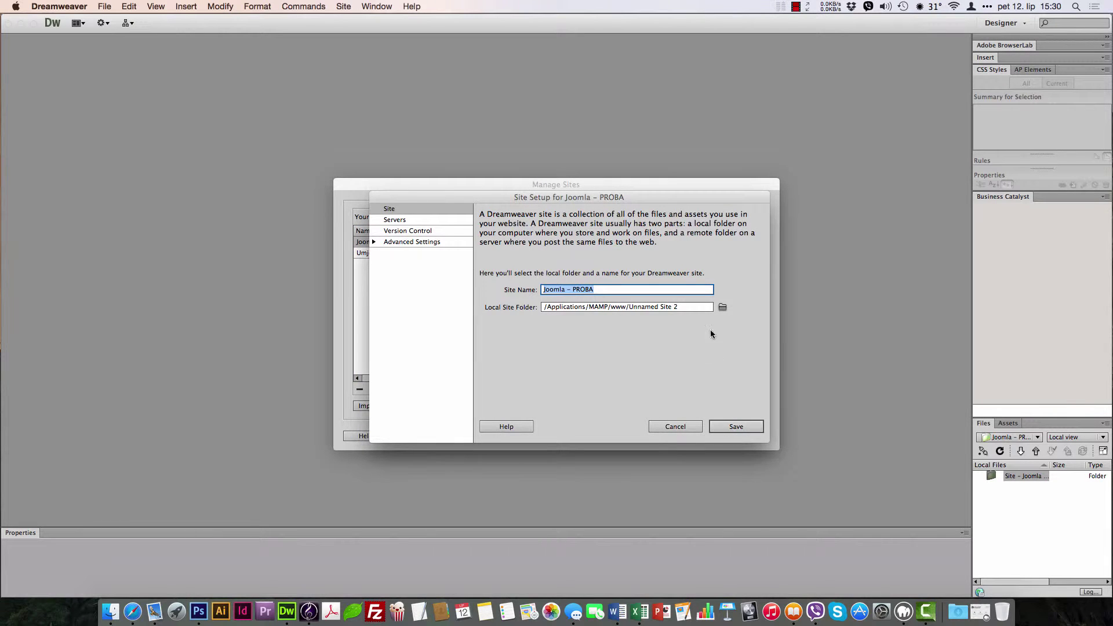
pyautogui.click(706, 307)
pyautogui.moveTo(707, 307); pyautogui.dragTo(630, 307)
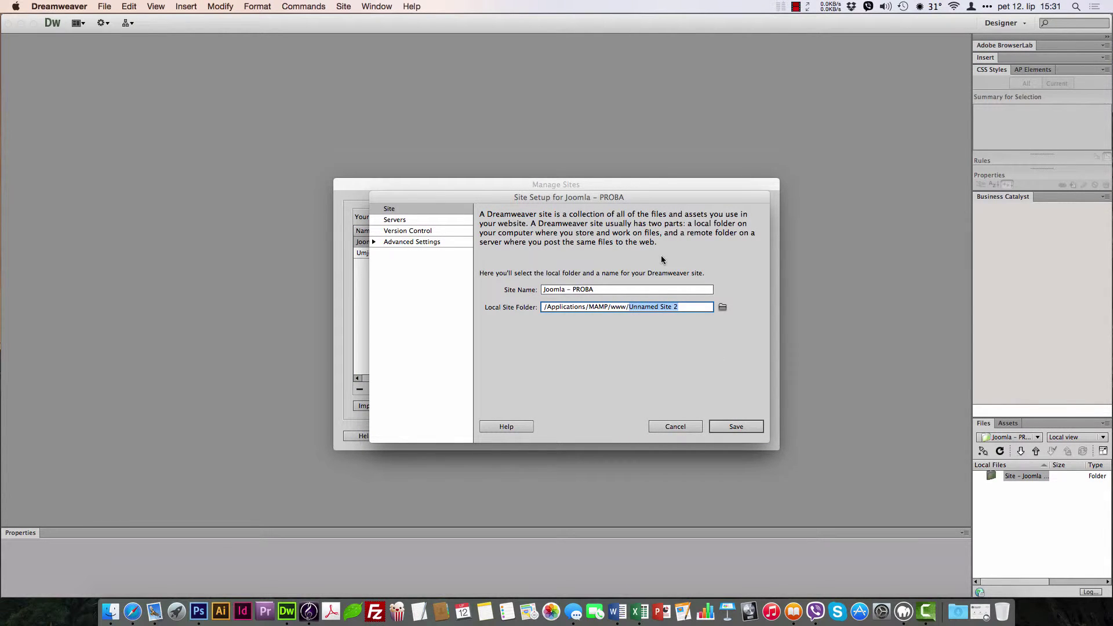
pyautogui.write('joomla')
pyautogui.click(735, 427)
pyautogui.click(636, 336)
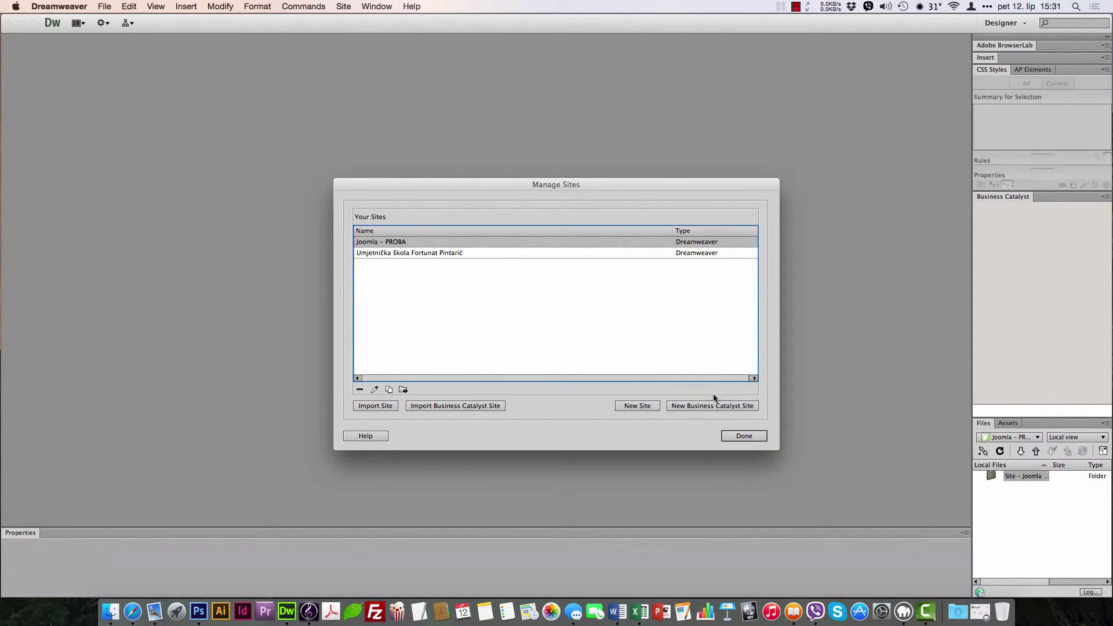
pyautogui.click(733, 436)
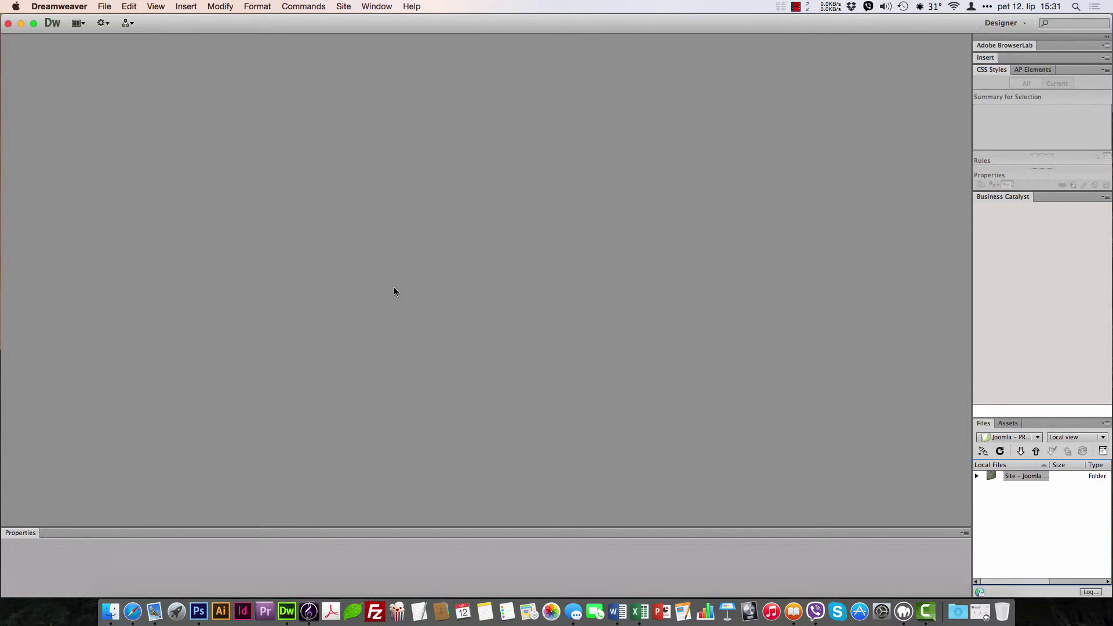
# Step: Expand the Joomla site's root folder, look through its files and folders, and select index.php
pyautogui.click(977, 476)
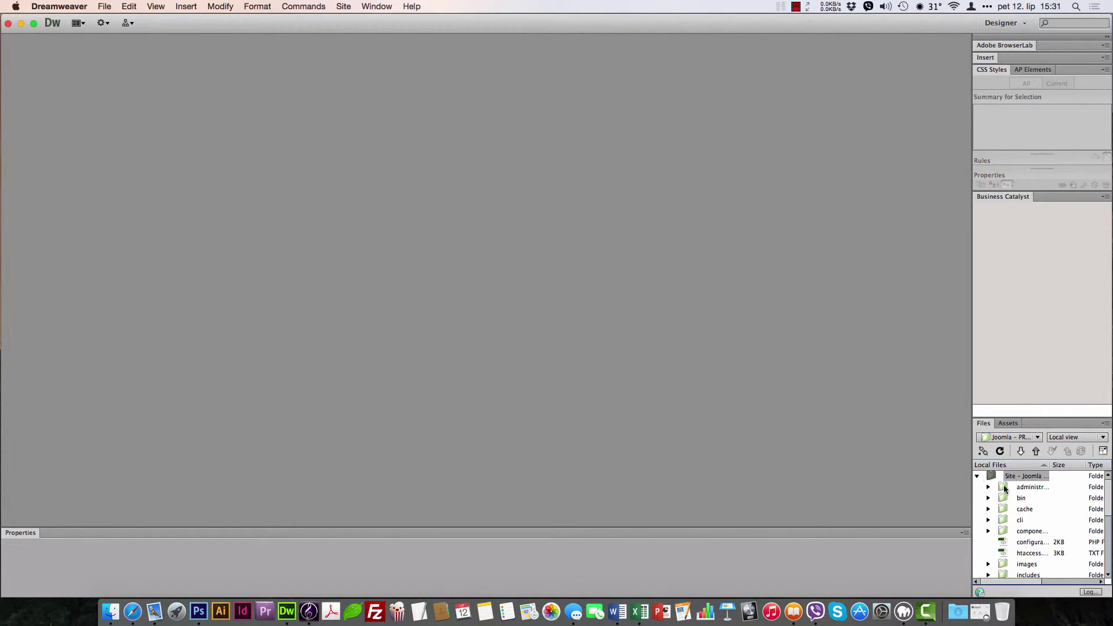
pyautogui.scroll(-5, 1054, 509)
pyautogui.scroll(2, 1054, 507)
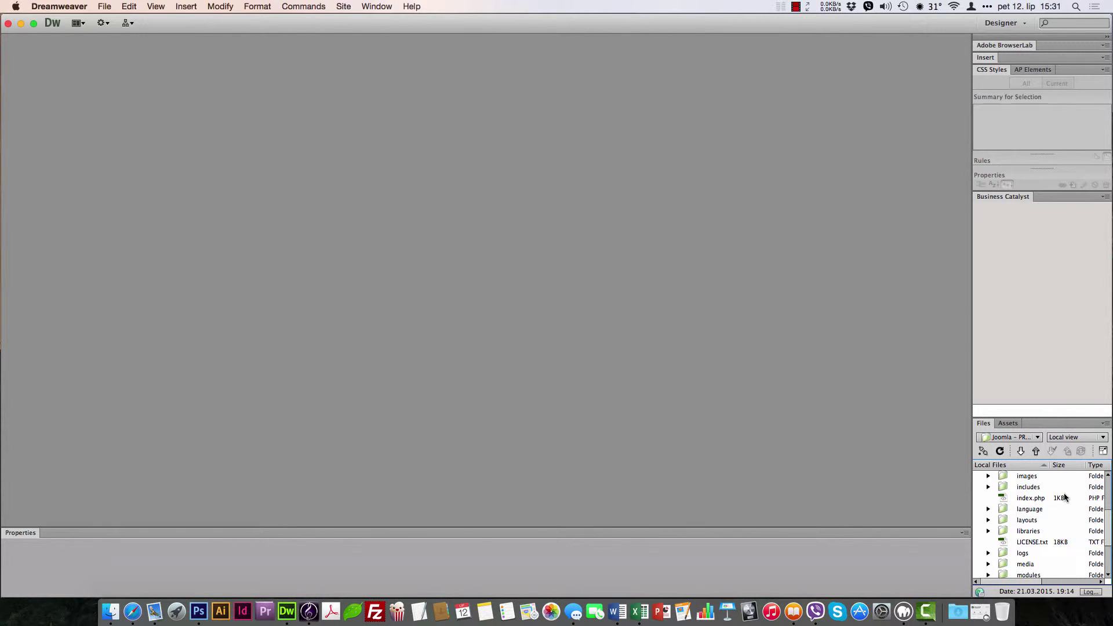
pyautogui.scroll(3, 1054, 507)
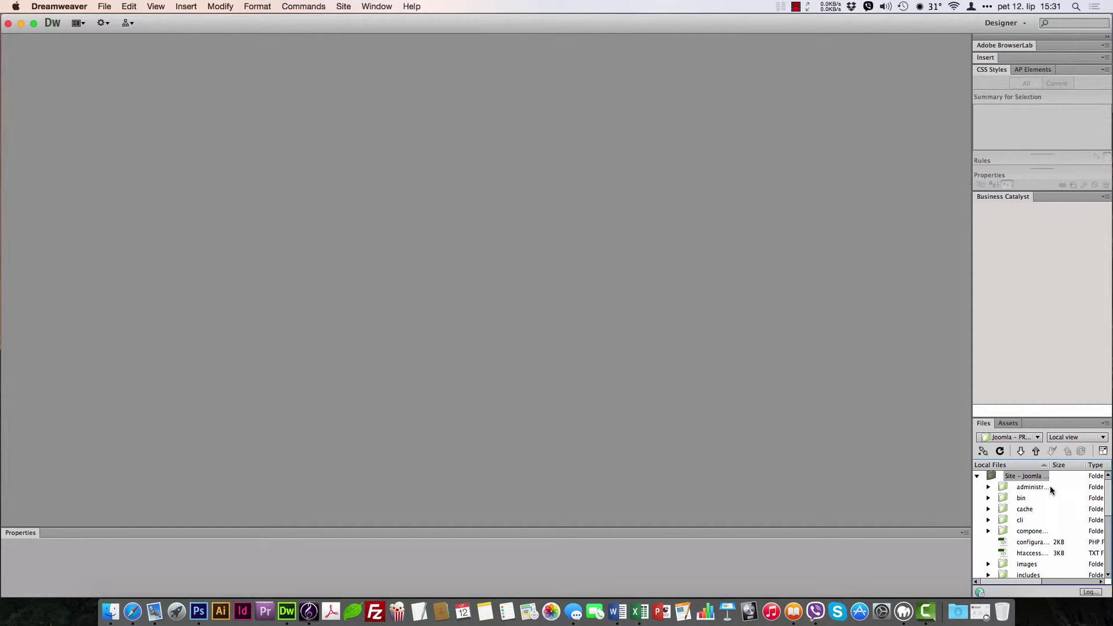
pyautogui.scroll(-3, 1052, 490)
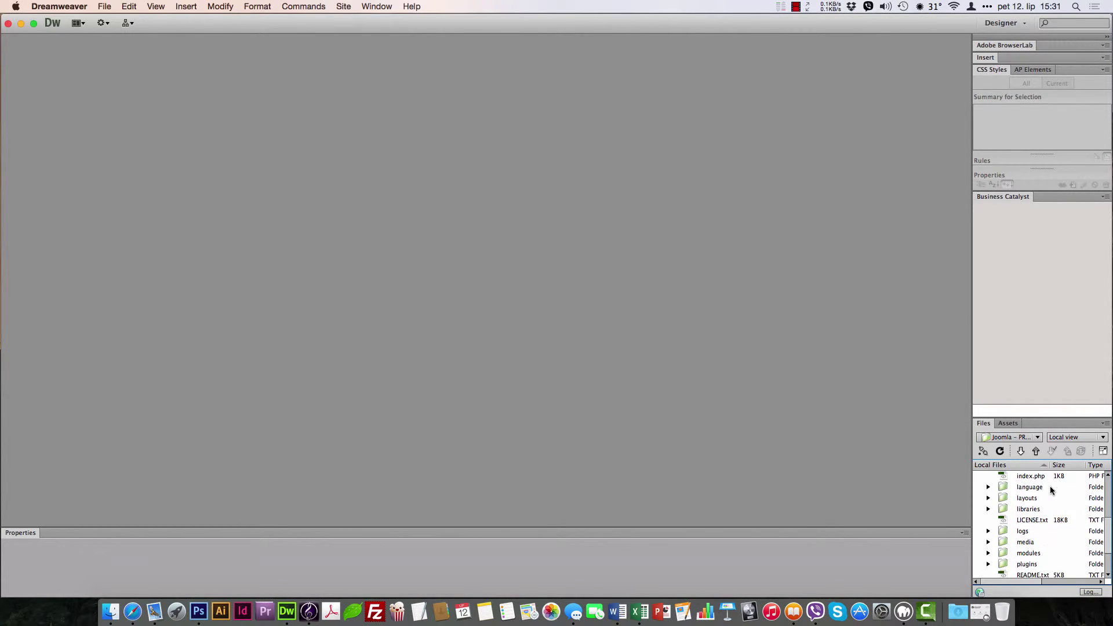
pyautogui.scroll(3, 1029, 490)
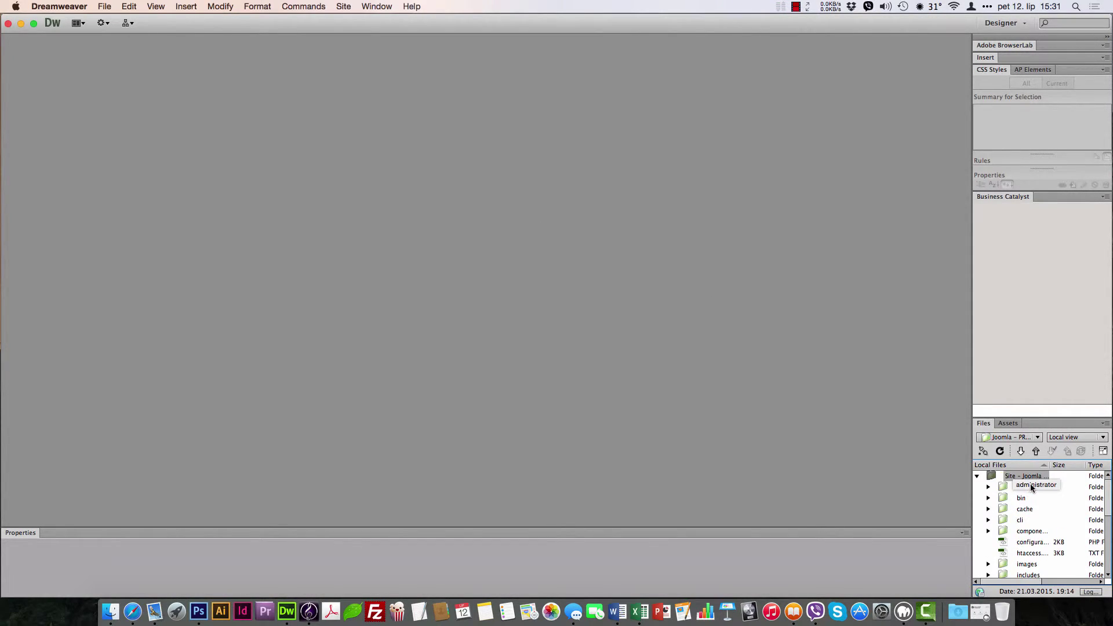
pyautogui.scroll(-4, 1029, 490)
pyautogui.scroll(2, 1027, 508)
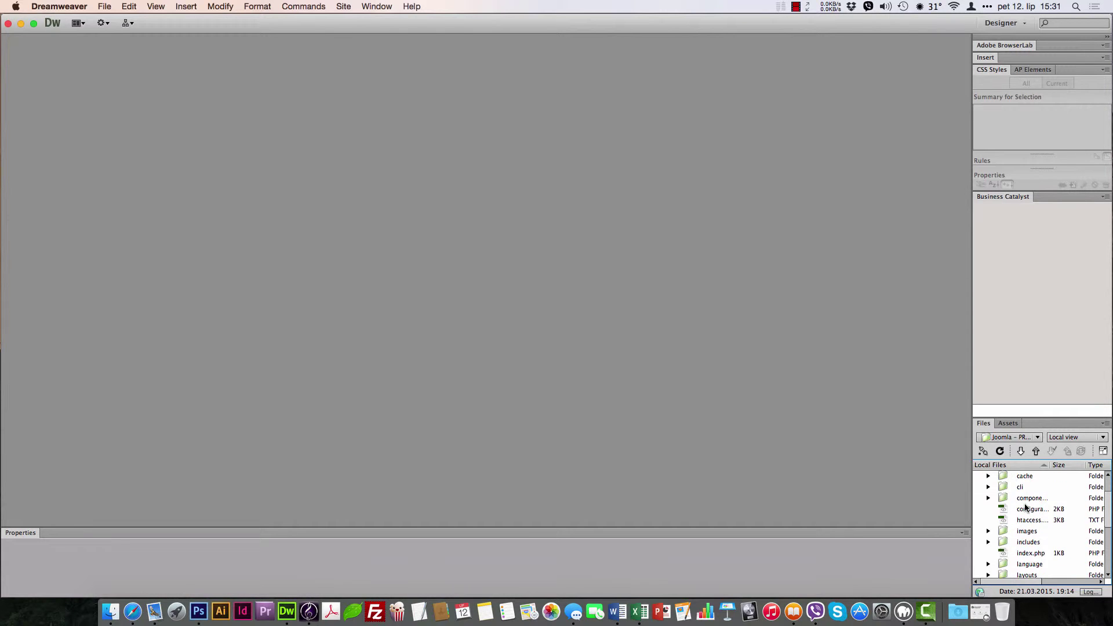
pyautogui.click(1030, 555)
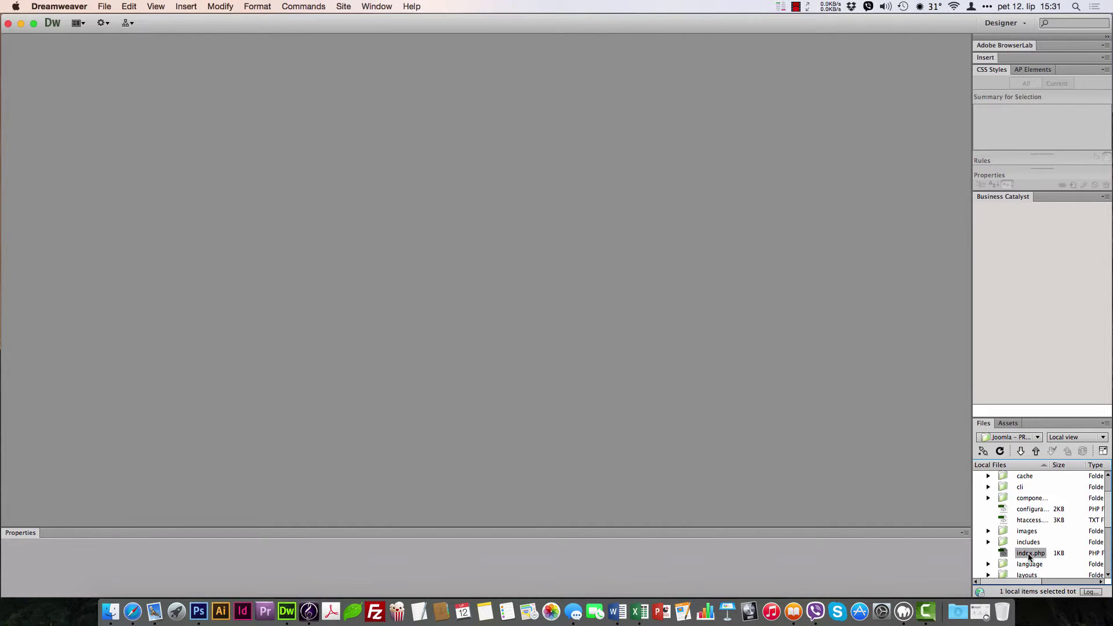
# Step: Open index.php, dismiss the dynamically-related files notice, and preview the Joomla page in Live view
pyautogui.doubleClick(1029, 555)
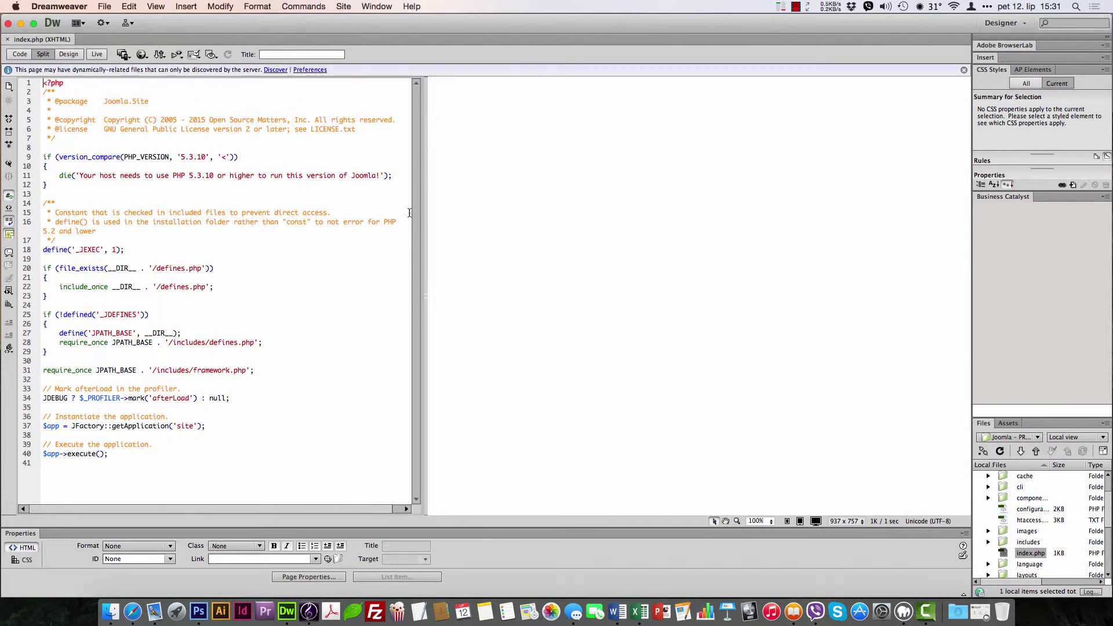
pyautogui.click(964, 70)
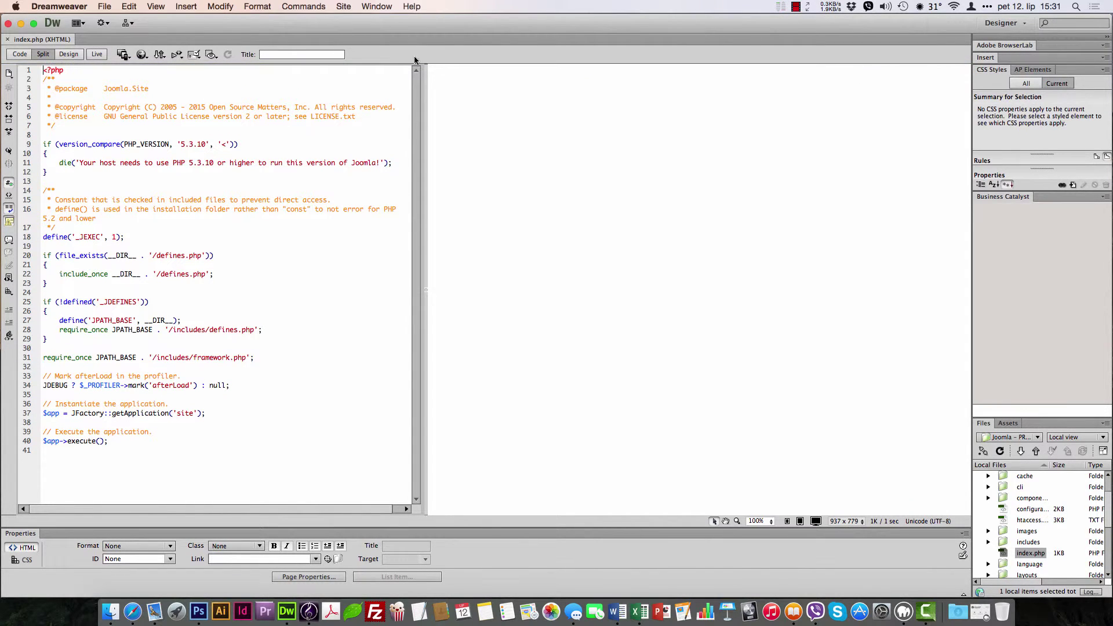
pyautogui.click(97, 55)
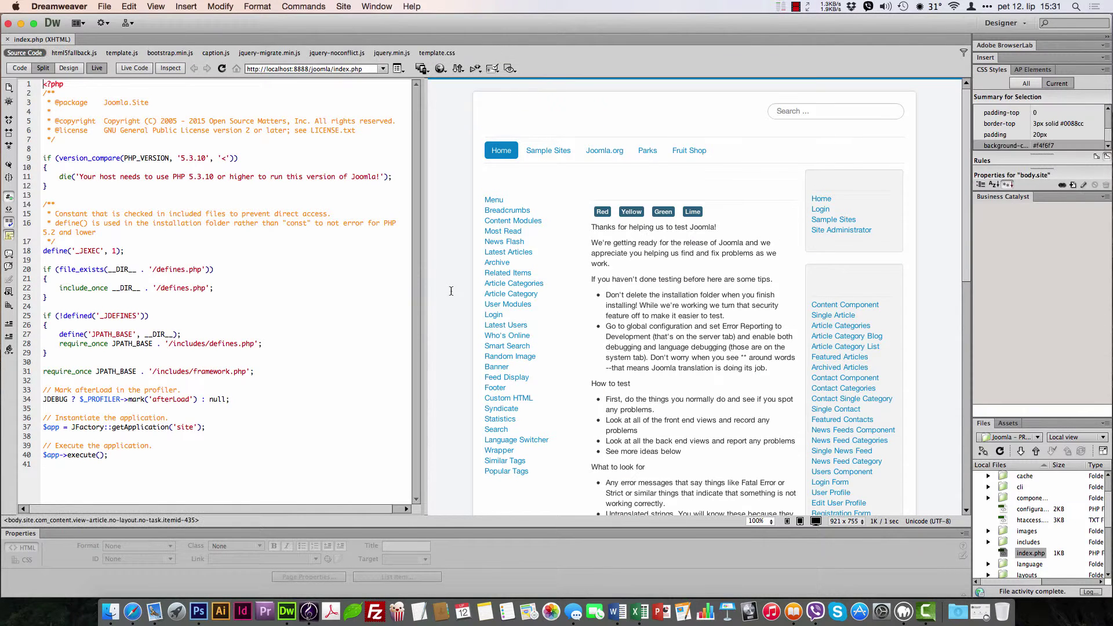
pyautogui.scroll(-15, 662, 294)
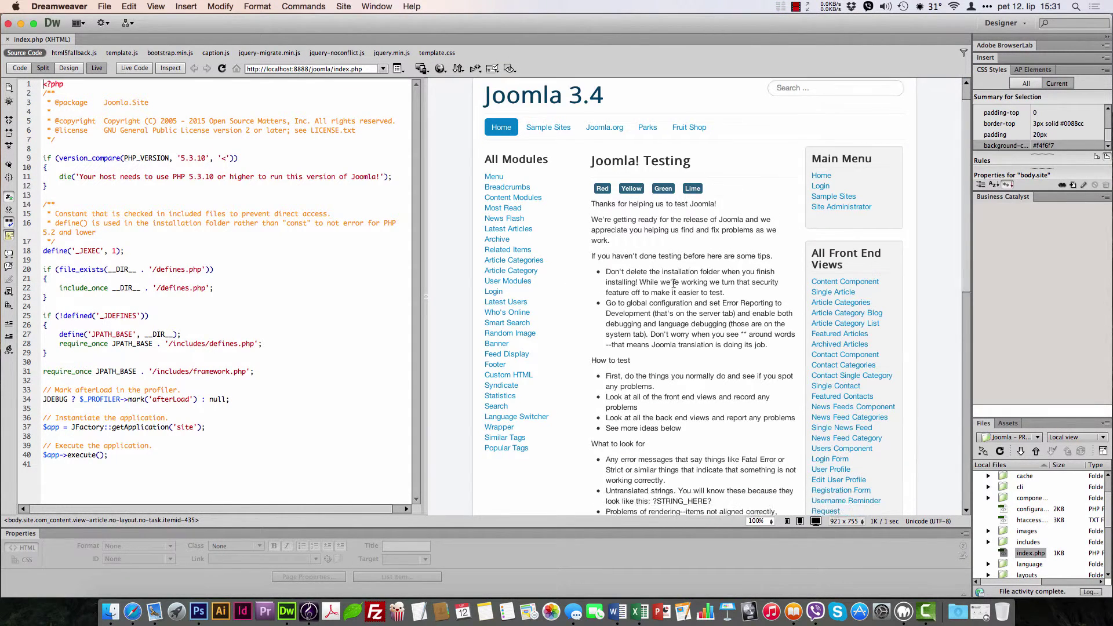
pyautogui.scroll(15, 673, 293)
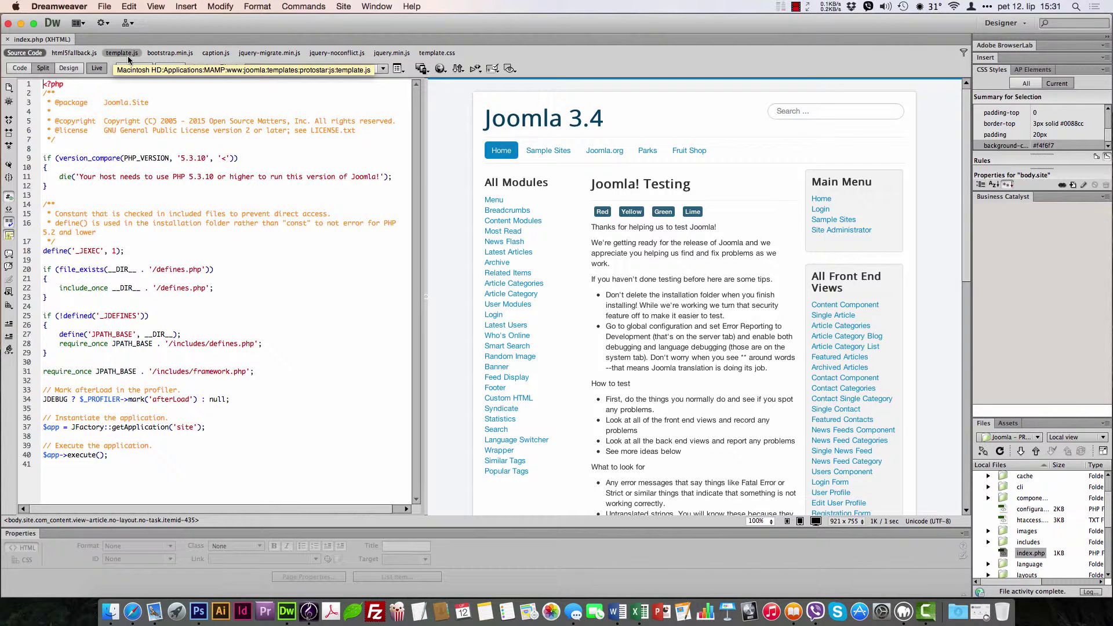
# Step: Filter the related files to hide .js files and look over the live Joomla page
pyautogui.click(964, 54)
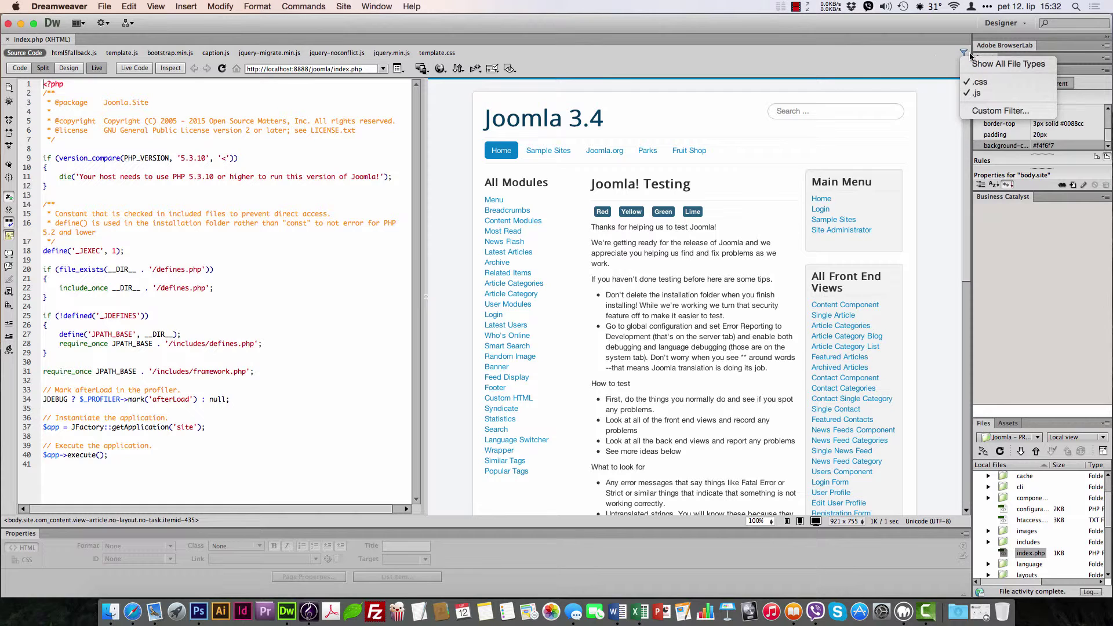
pyautogui.click(979, 93)
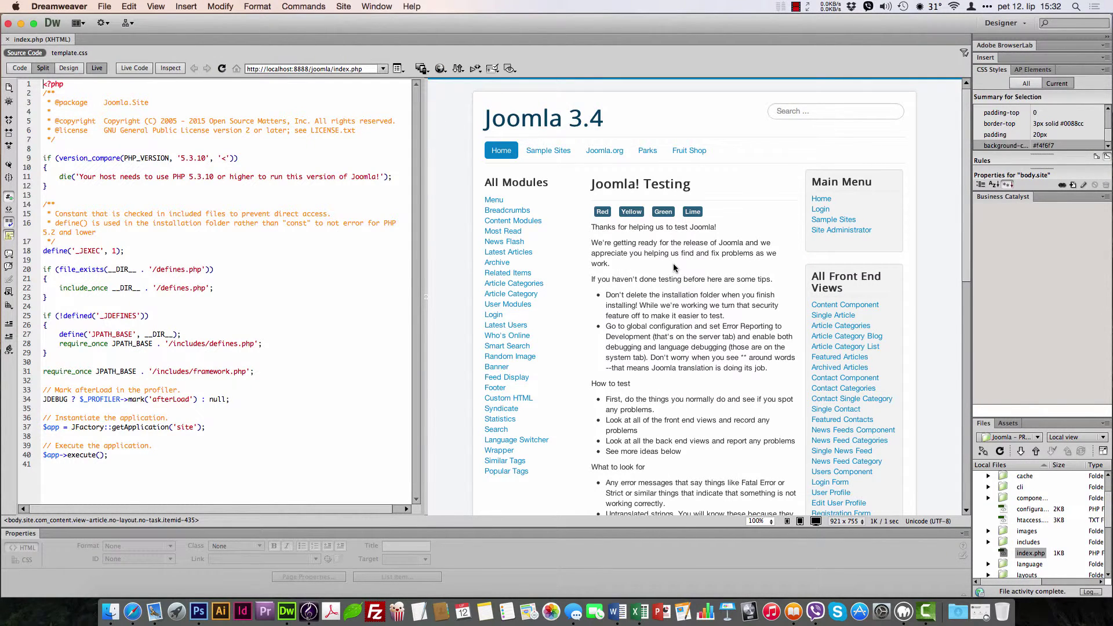
pyautogui.scroll(-10, 674, 267)
pyautogui.scroll(9, 659, 265)
pyautogui.scroll(-3, 534, 174)
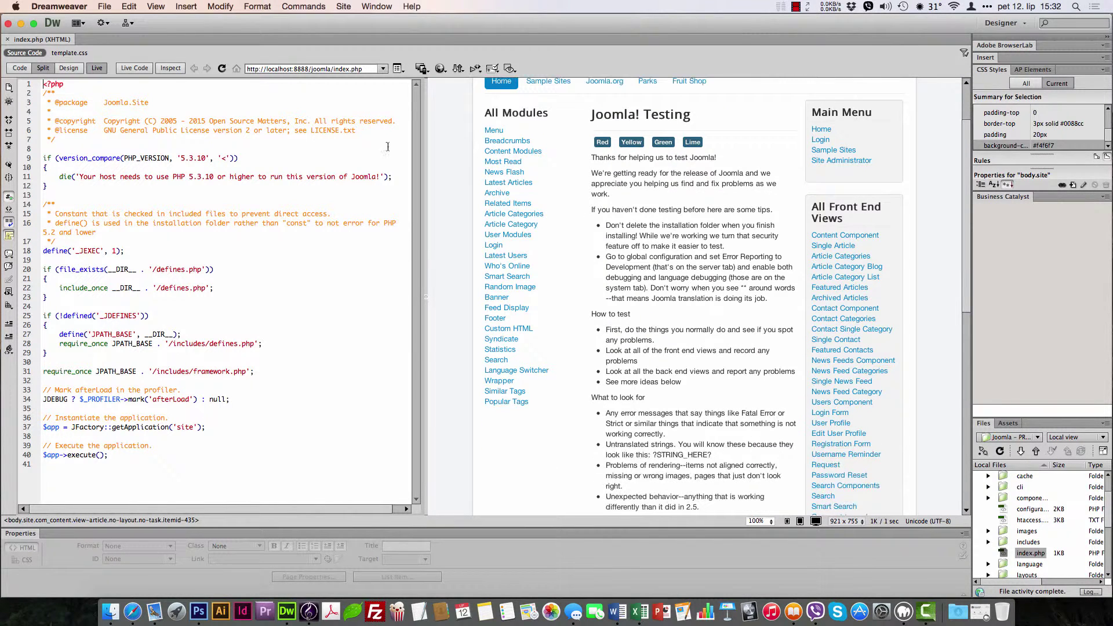
# Step: Open the related file template.css and look through its style rules
pyautogui.click(69, 54)
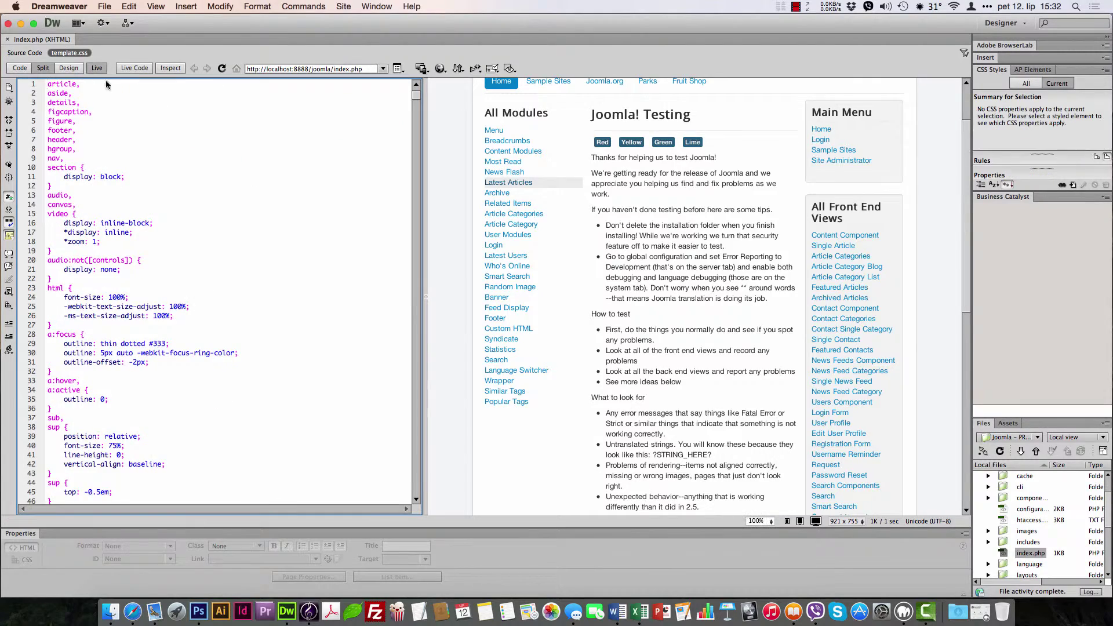
pyautogui.scroll(-10, 214, 156)
pyautogui.scroll(-20, 208, 166)
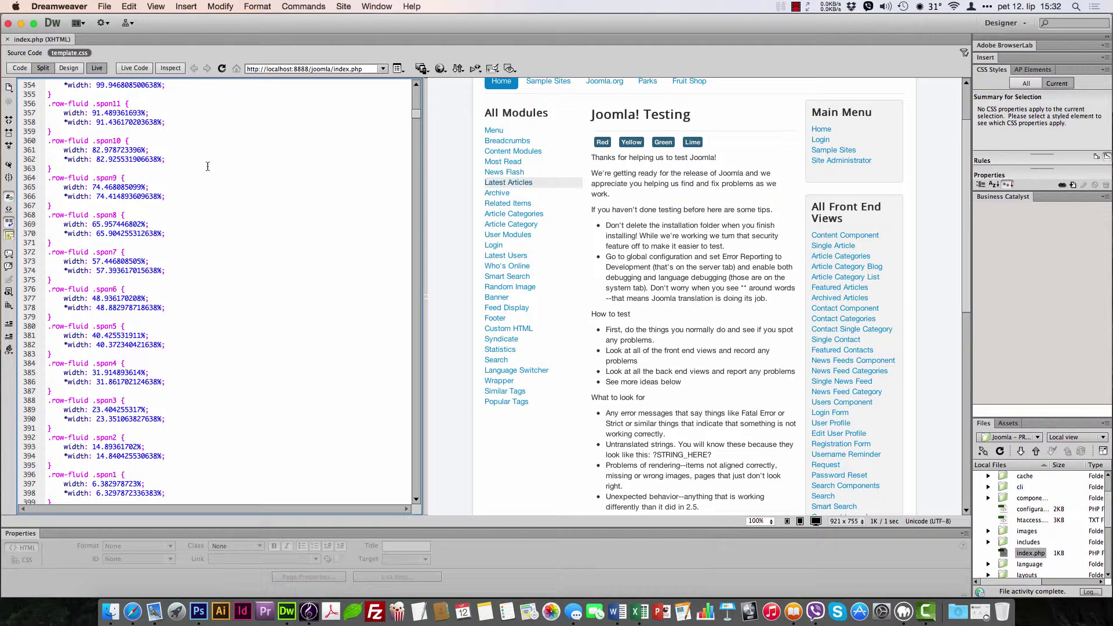
pyautogui.scroll(-20, 208, 166)
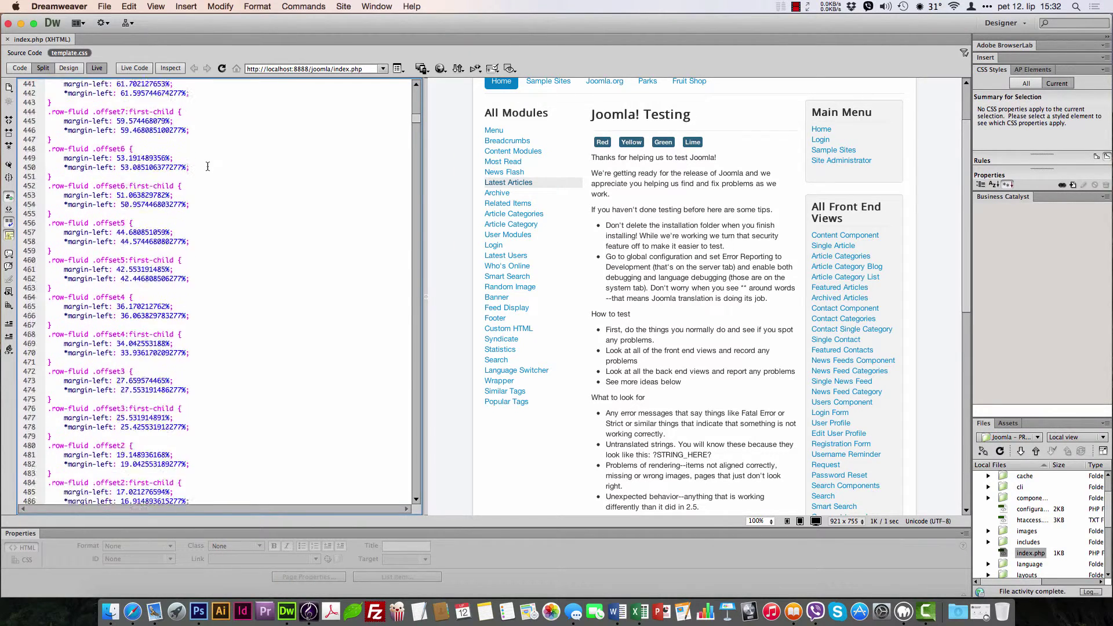
pyautogui.scroll(20, 208, 166)
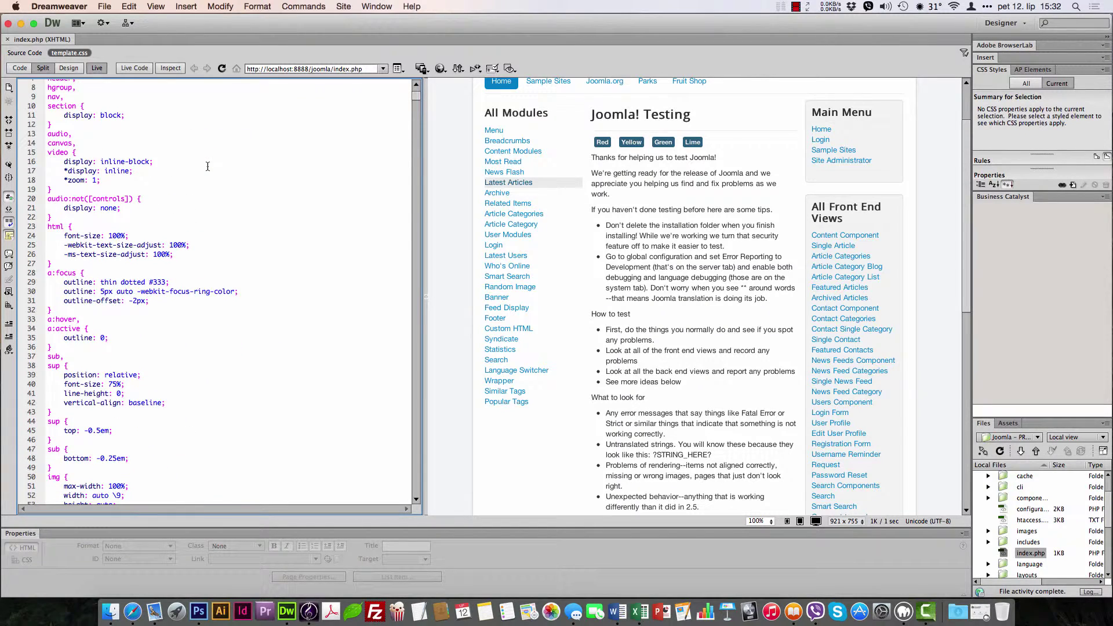
pyautogui.scroll(3, 208, 167)
pyautogui.scroll(-3, 208, 167)
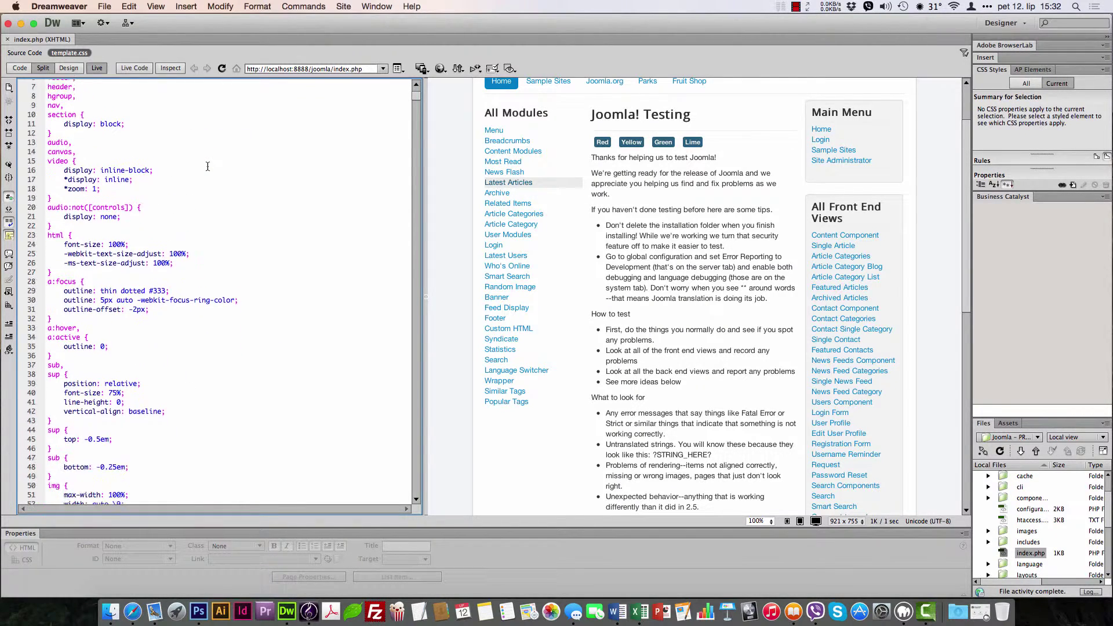
pyautogui.scroll(-2, 208, 167)
# Step: Search the current document template.css for "background"
pyautogui.press('super+f')
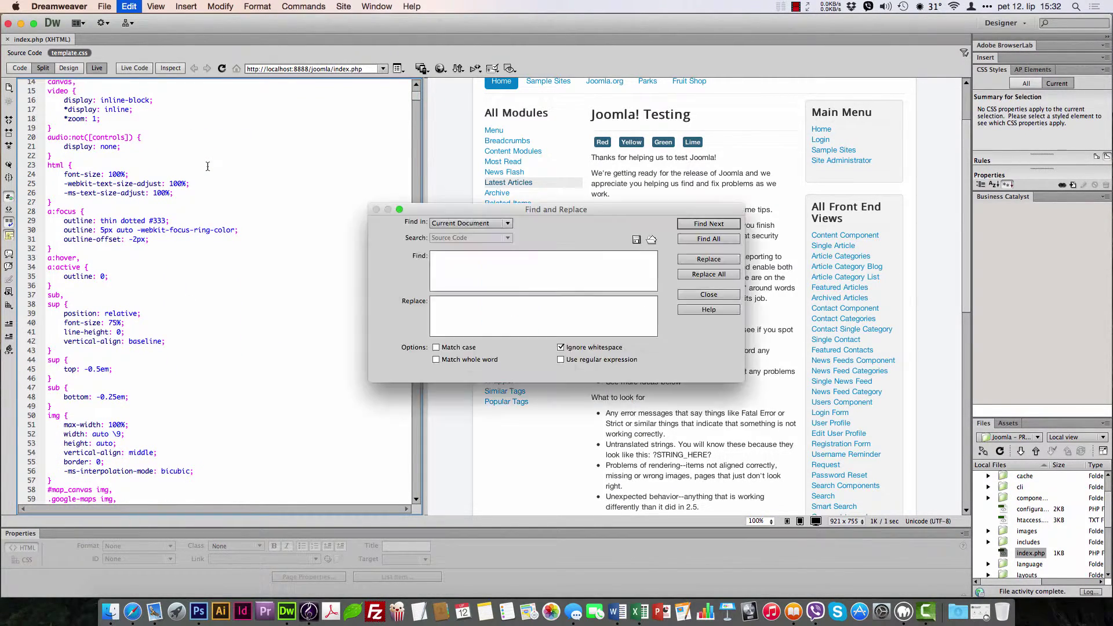
pyautogui.write('back')
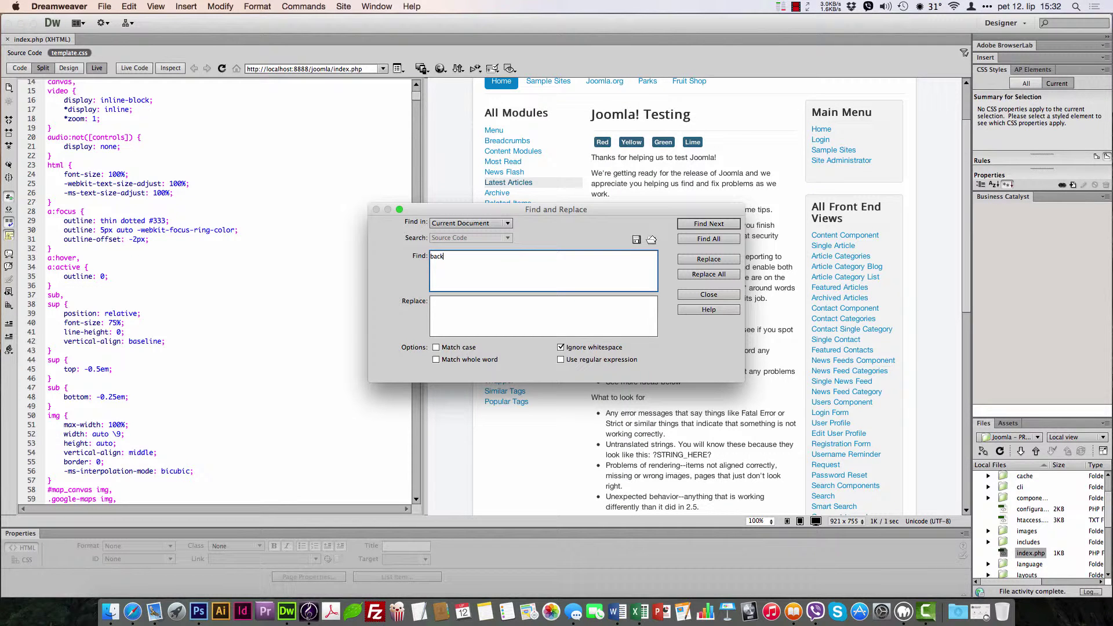
pyautogui.write('ground')
pyautogui.press('Return')
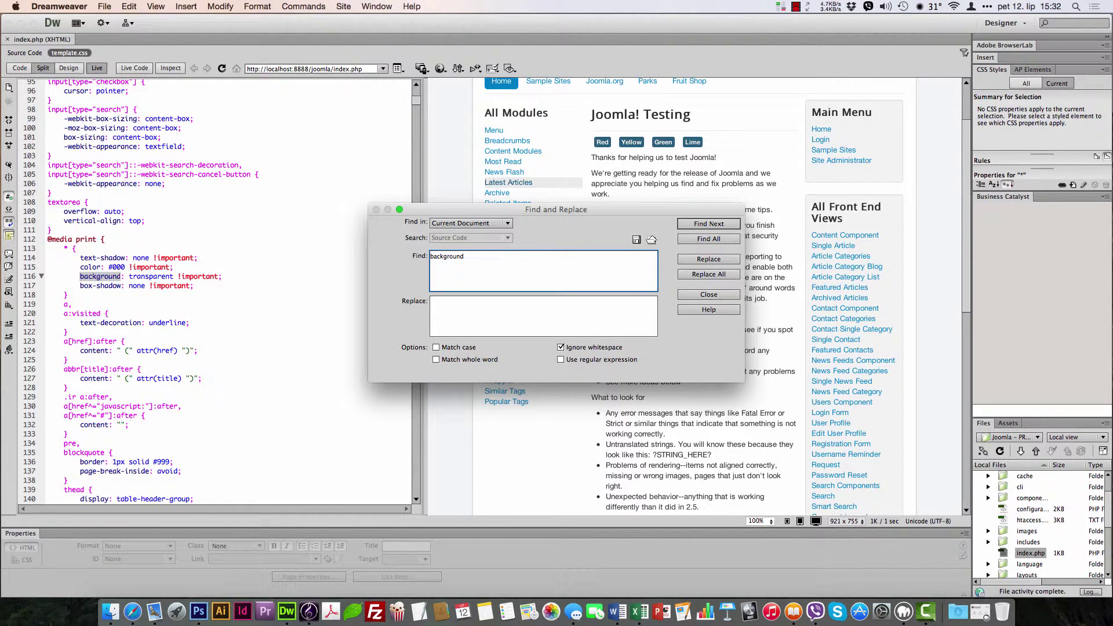
# Step: Search template.css for "container", step through successive matches, and close the search
pyautogui.moveTo(490, 265); pyautogui.dragTo(360, 256)
pyautogui.write('container')
pyautogui.press('Return')
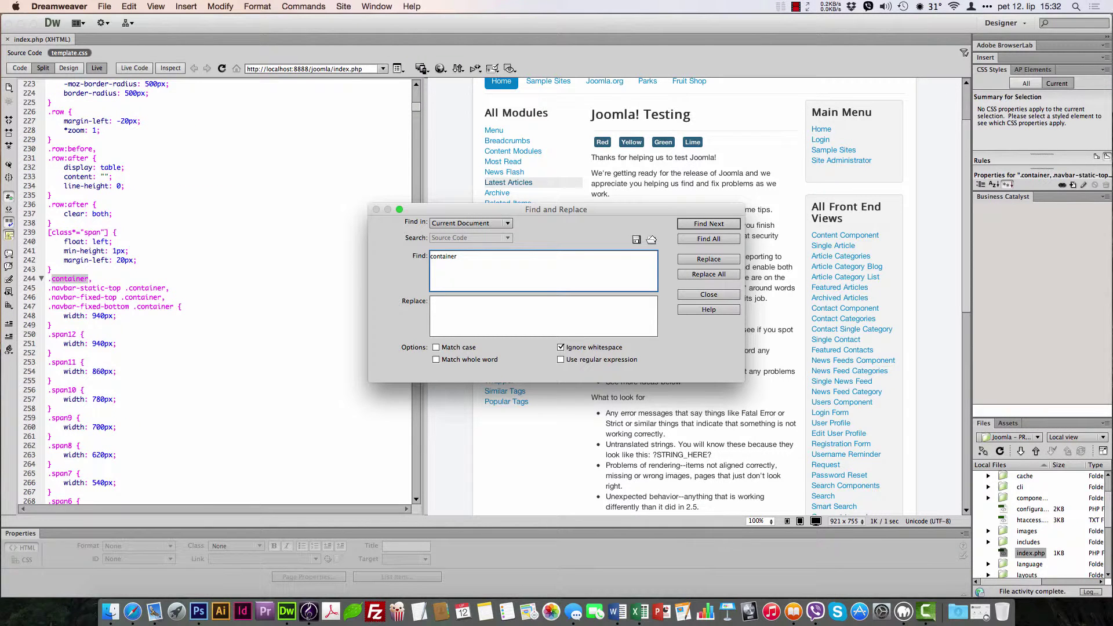
pyautogui.press('Return')
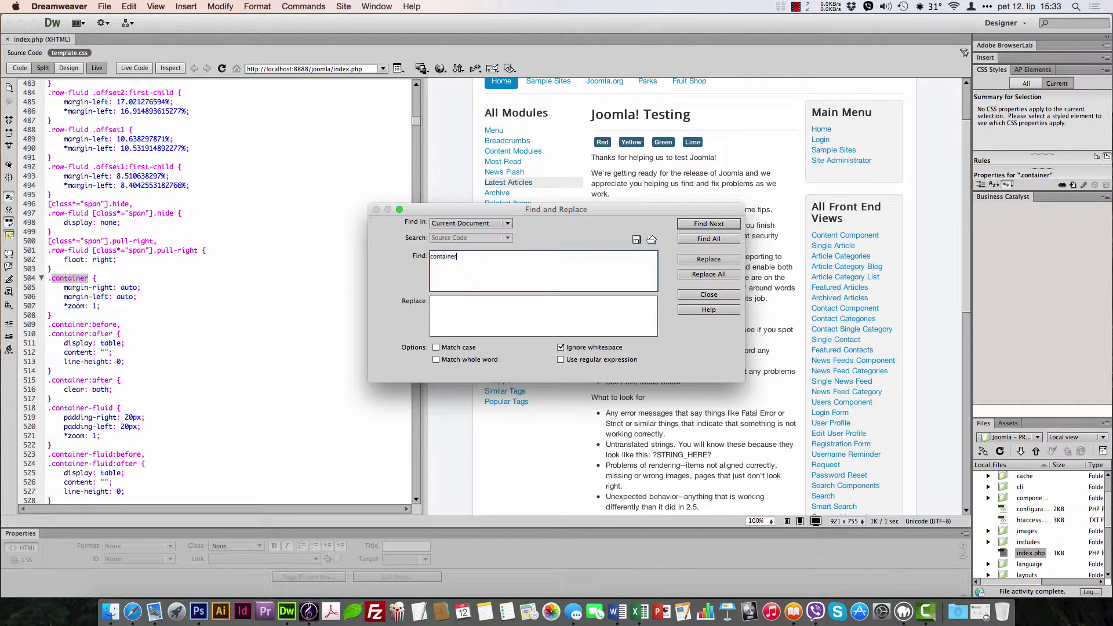
pyautogui.press('Return')
pyautogui.press('Return')
pyautogui.press('Return')
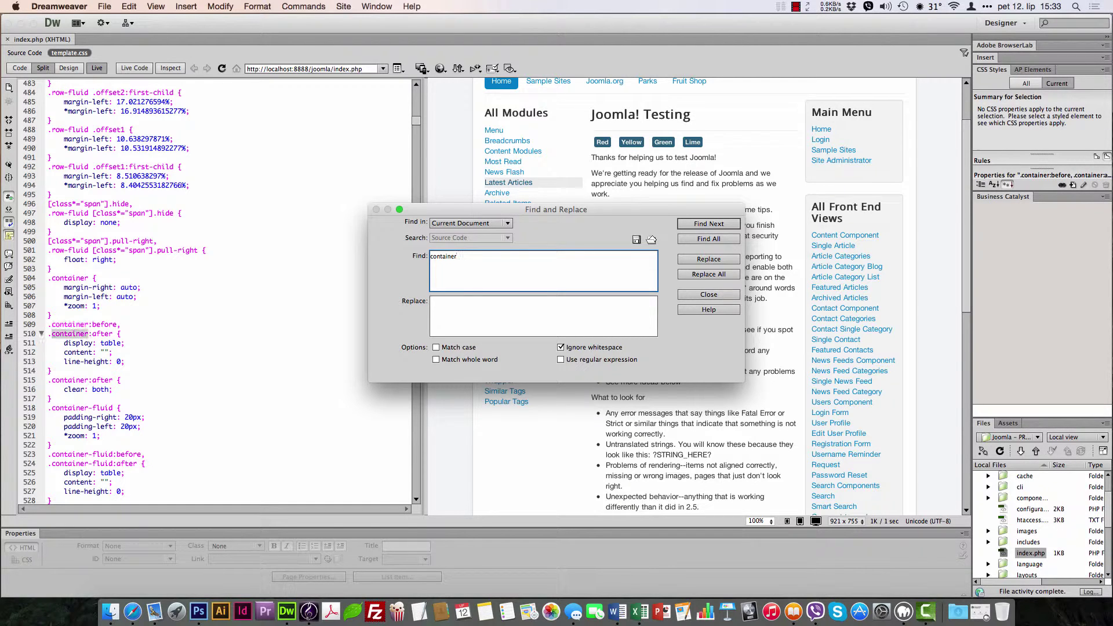
pyautogui.press('Return')
pyautogui.press('Return')
pyautogui.press('Return')
pyautogui.press('Return')
pyautogui.press('Return')
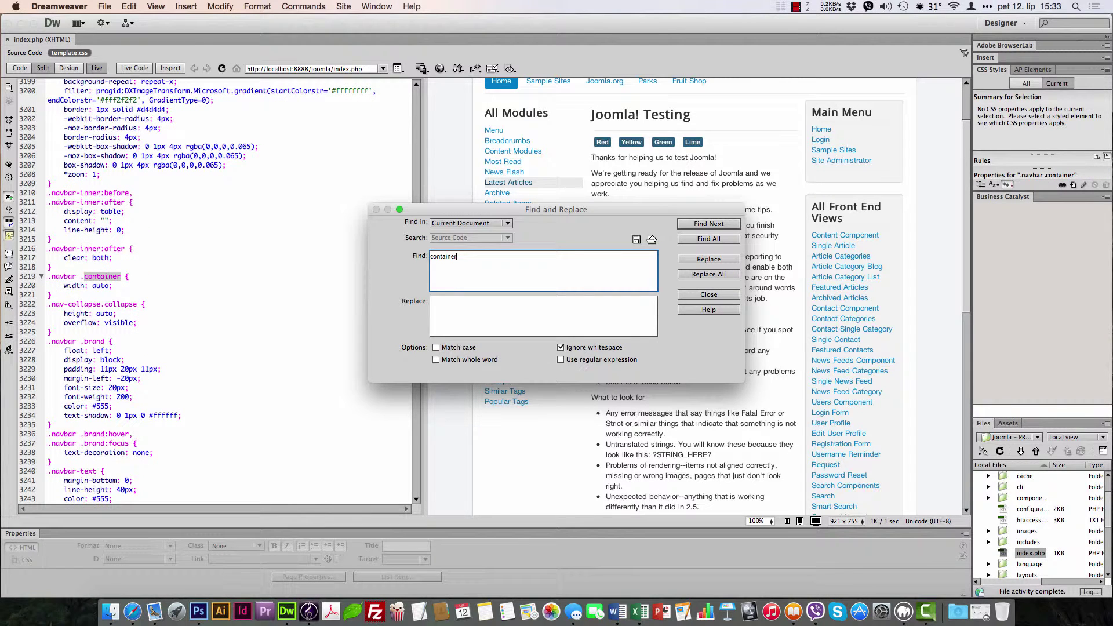
pyautogui.press('Return')
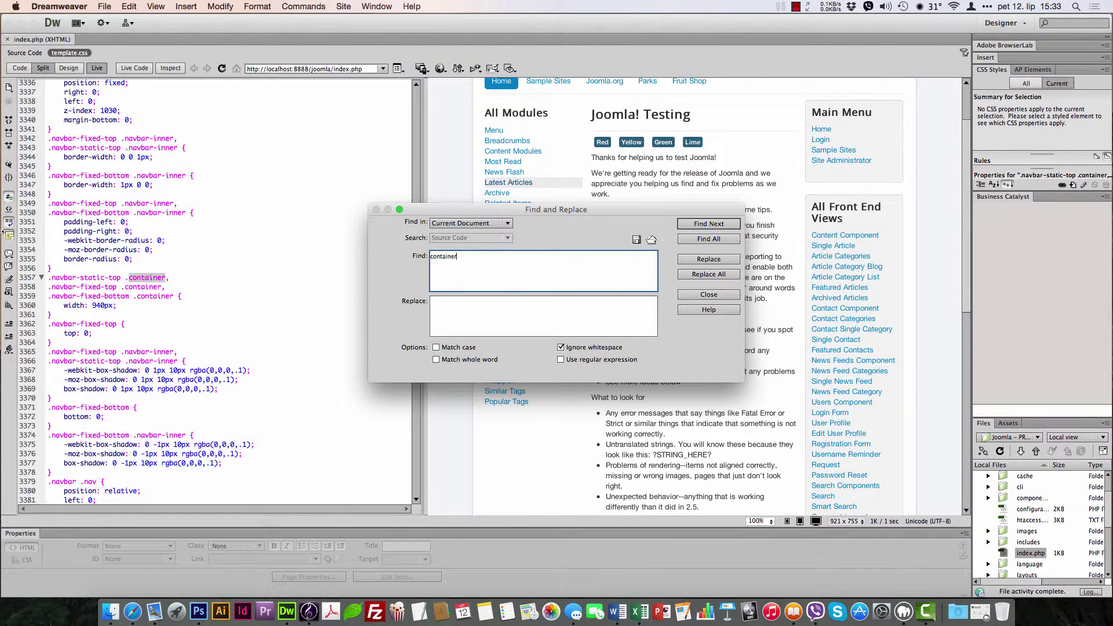
pyautogui.press('Escape')
# Step: Delete the .btn-group rules for .btn hover, focus and active and for active or open .dropdown-toggle, then save template.css and refresh the CSS styles
pyautogui.scroll(10, 248, 211)
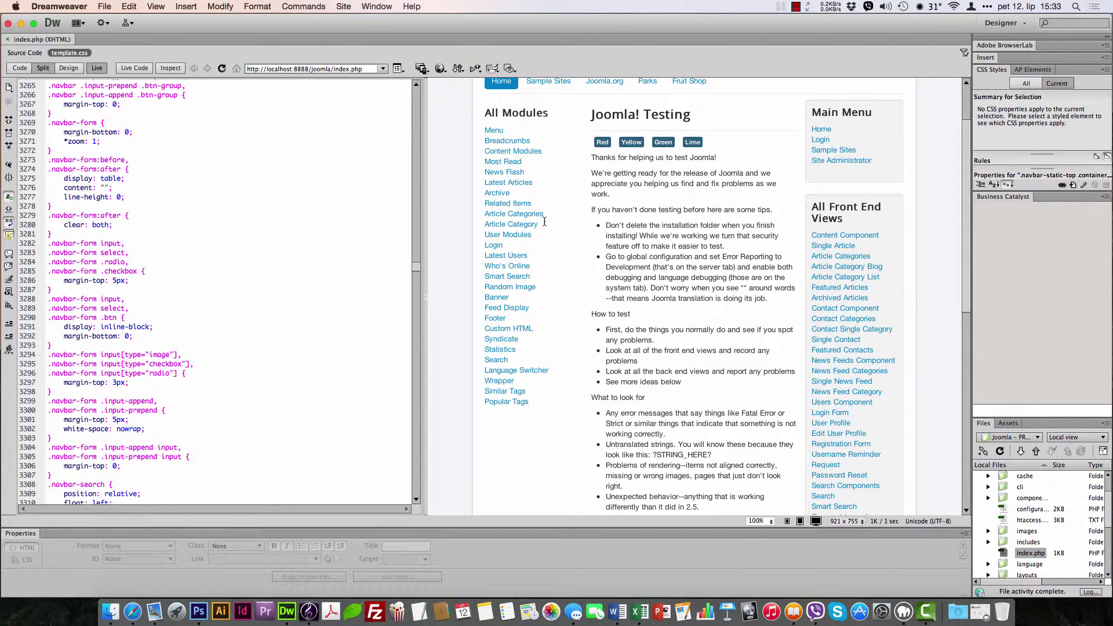
pyautogui.scroll(20, 301, 217)
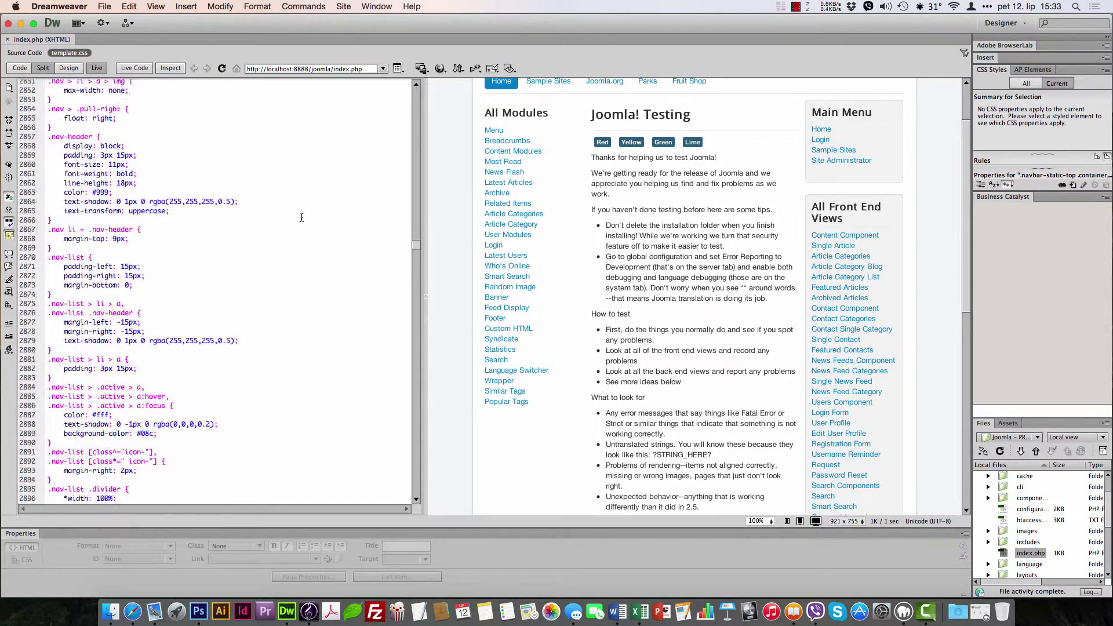
pyautogui.scroll(15, 302, 218)
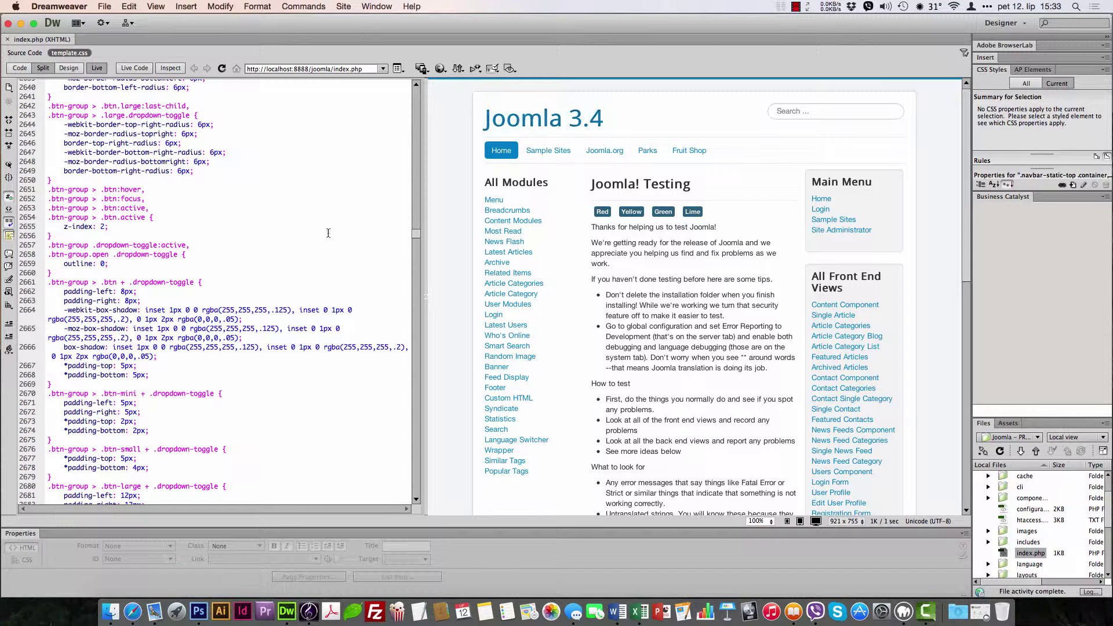
pyautogui.moveTo(113, 181); pyautogui.dragTo(160, 275)
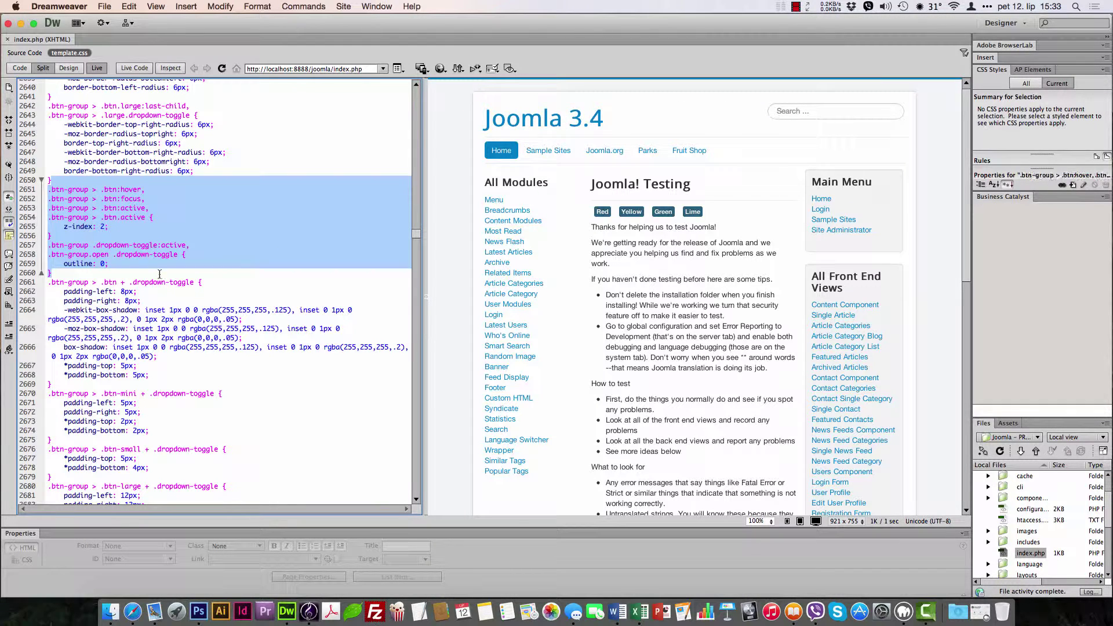
pyautogui.press('BackSpace')
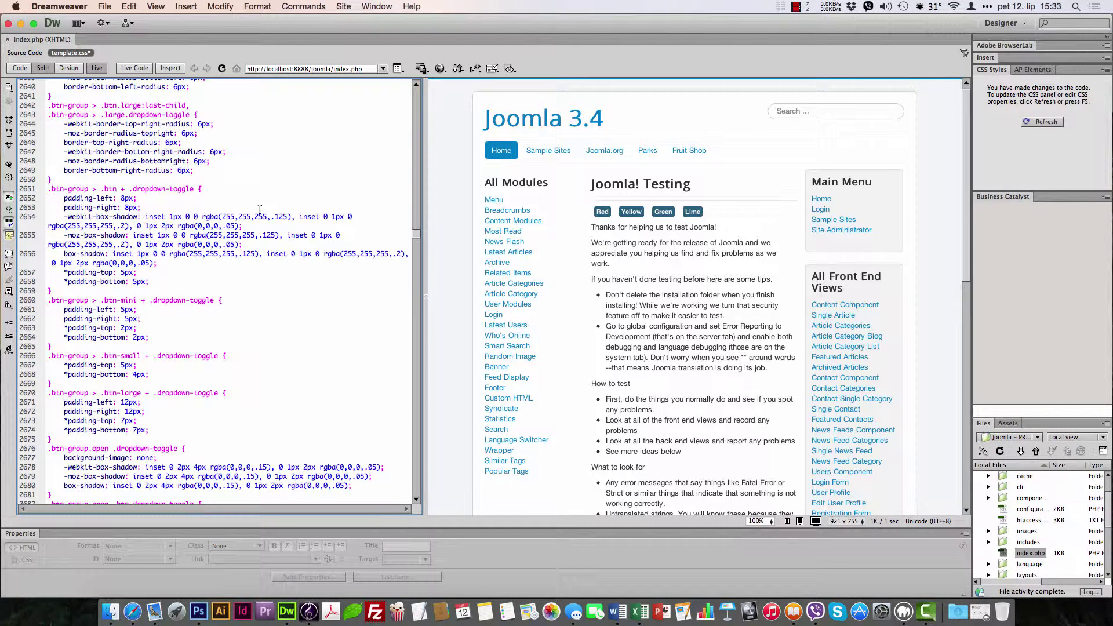
pyautogui.press('super+s')
pyautogui.click(1039, 121)
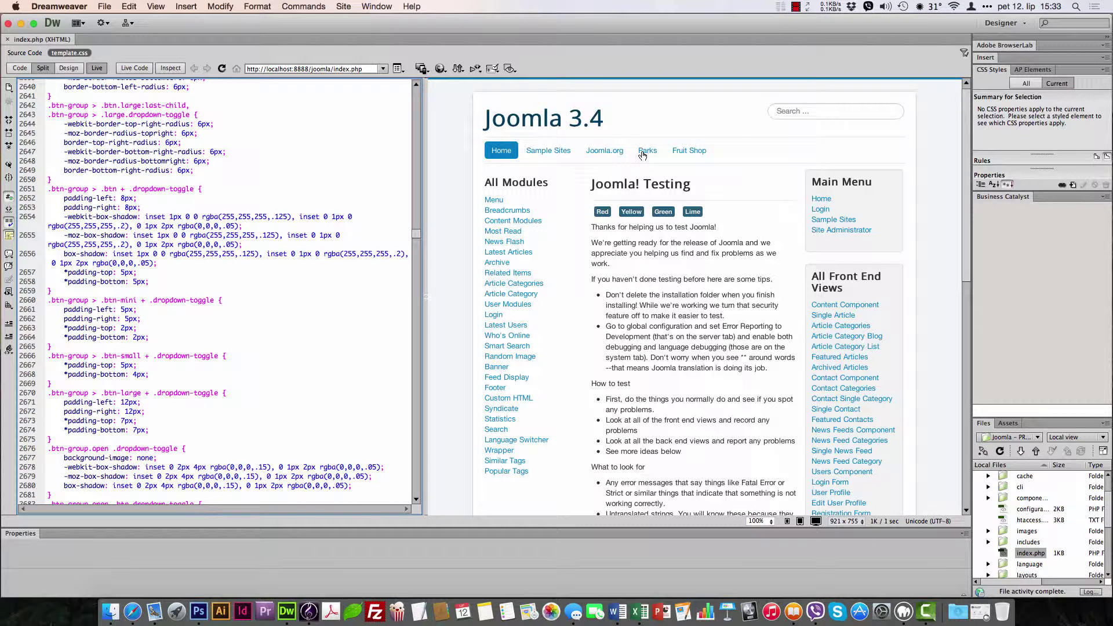
pyautogui.moveTo(64, 114); pyautogui.dragTo(141, 357)
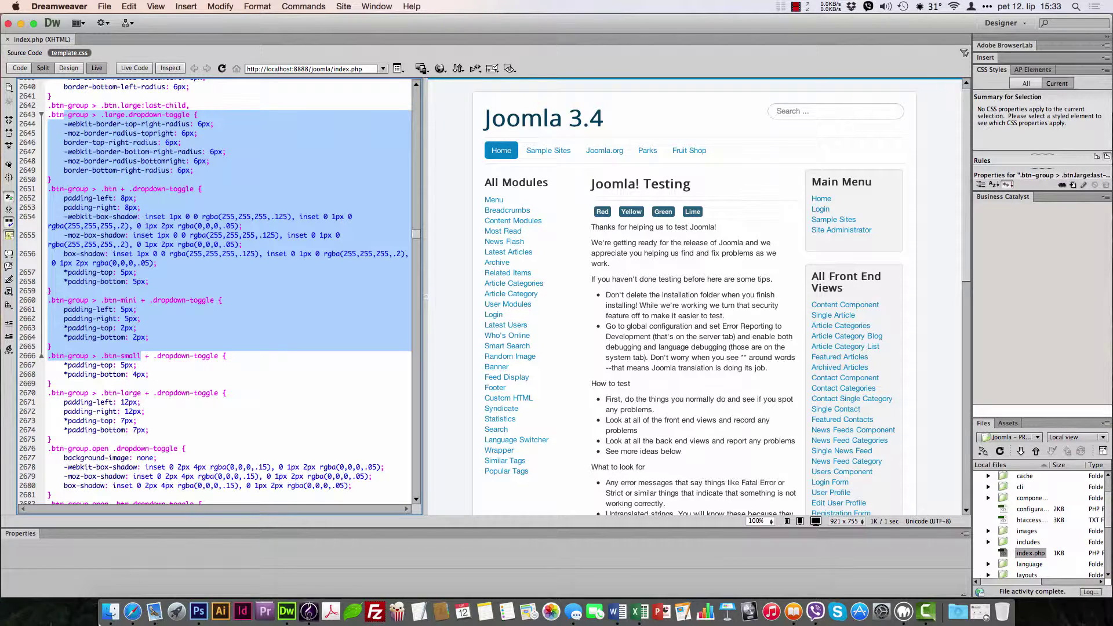
pyautogui.click(110, 612)
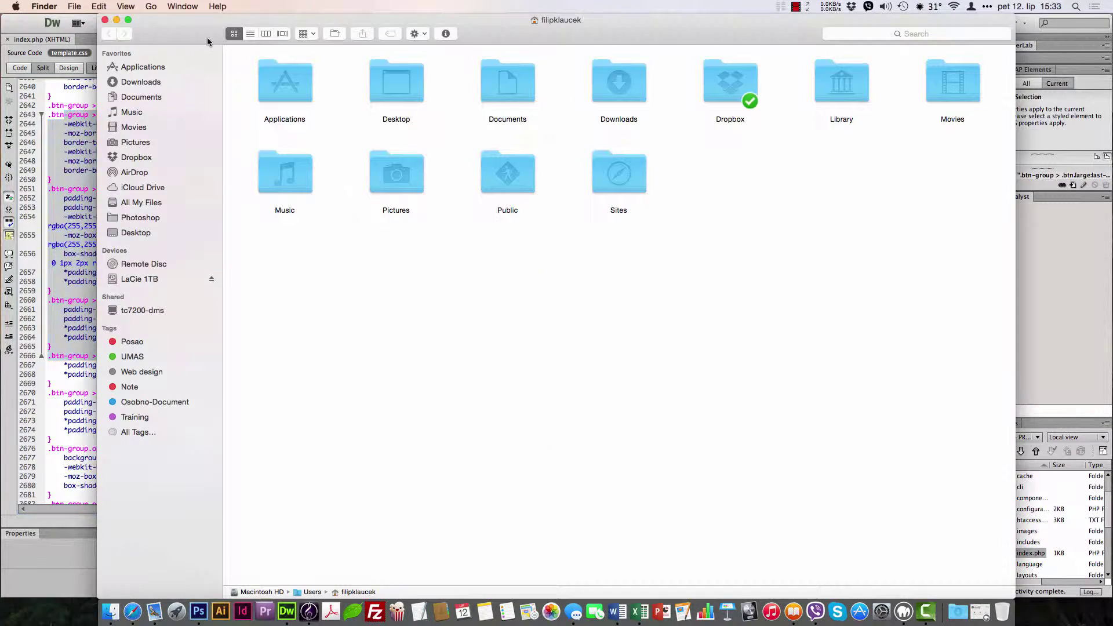
pyautogui.click(107, 21)
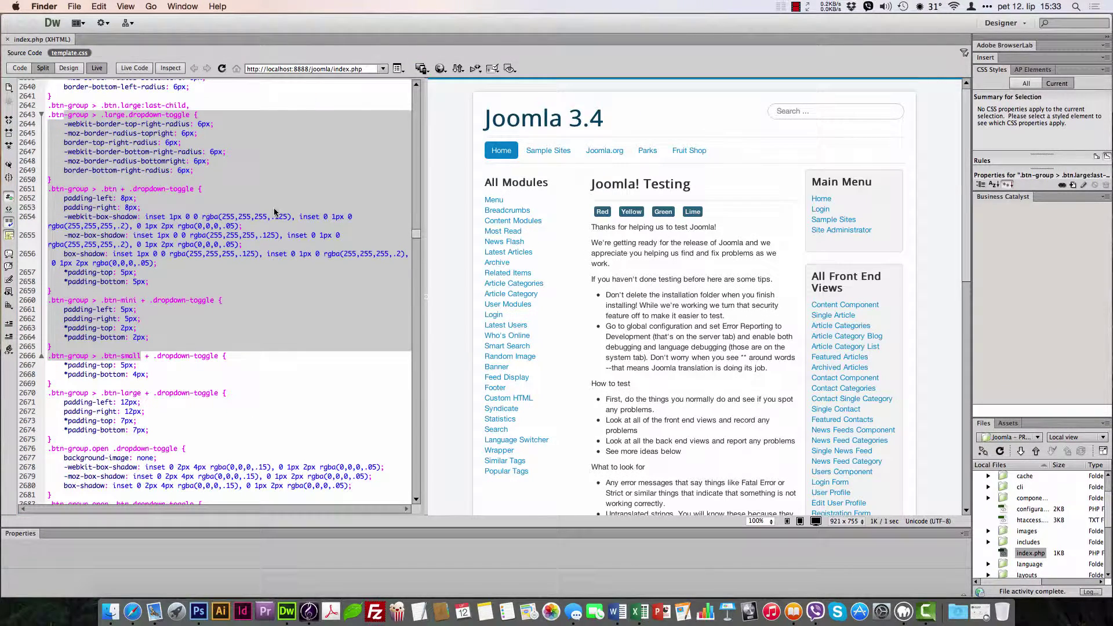